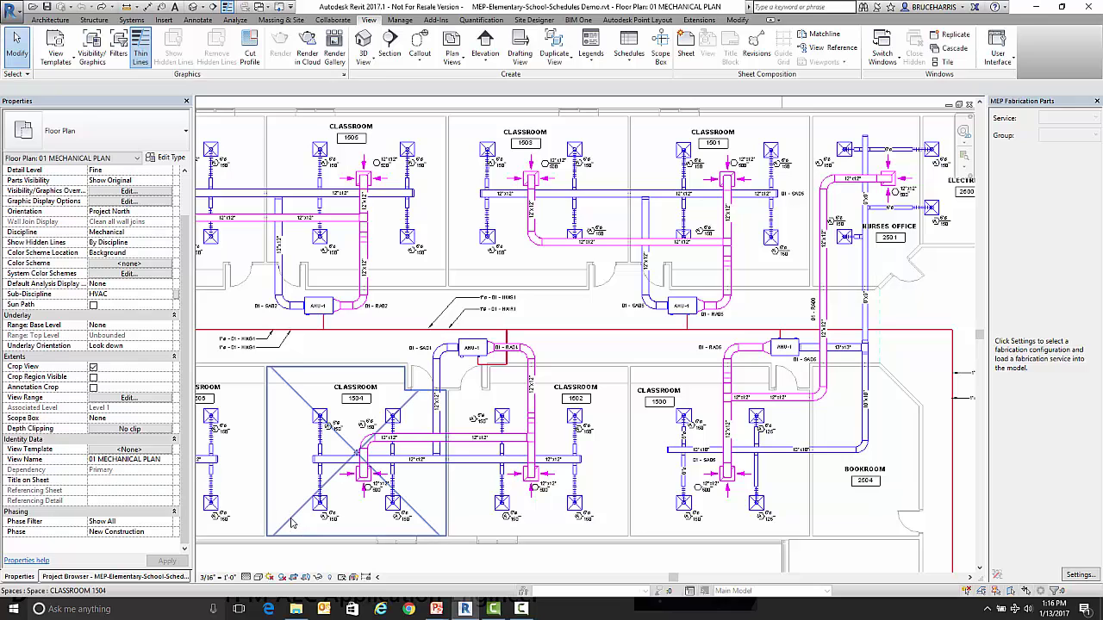
Select the Classroom 1504 space and examine its airflow and energy analysis properties.
{"action": "left_click", "coordinate": [291, 522]}
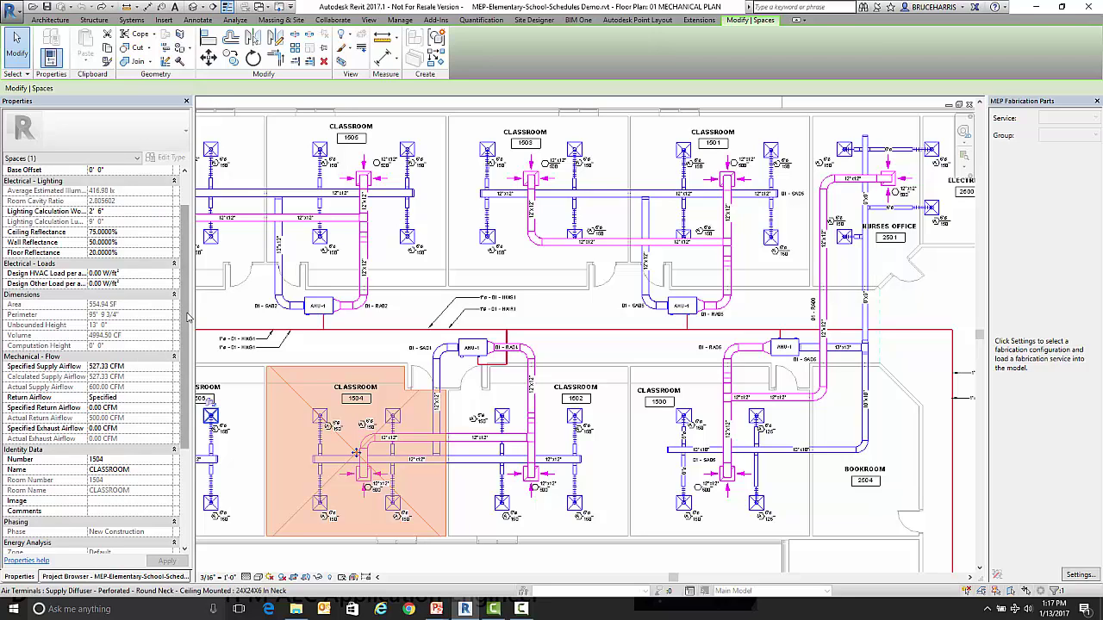
{"action": "left_click_drag", "start_coordinate": [187, 312], "coordinate": [179, 412]}
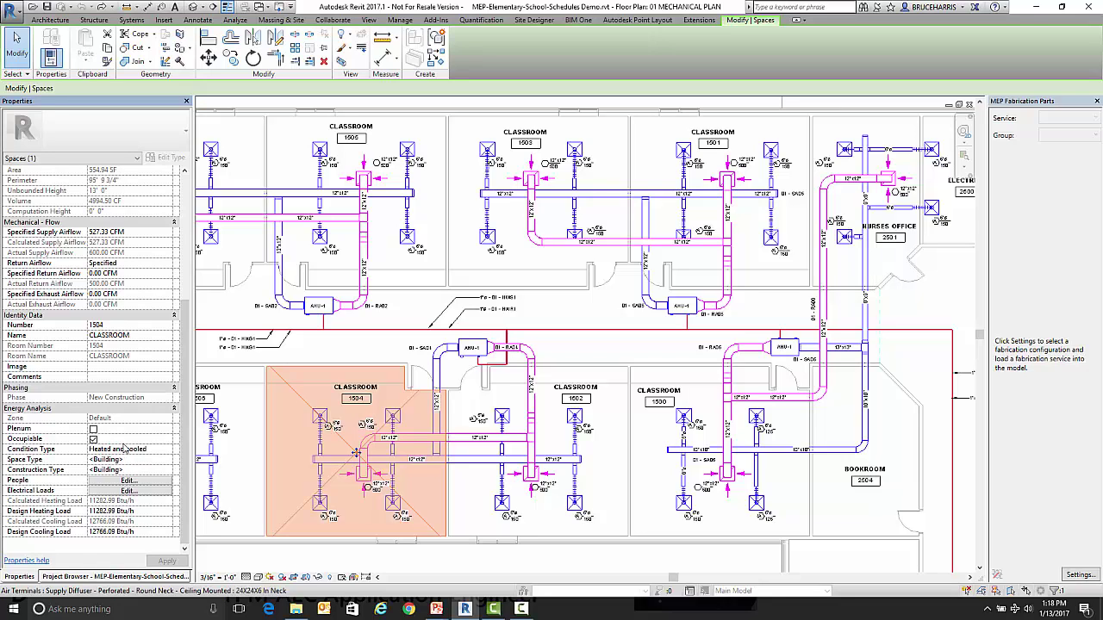
Create a new building-component schedule for the Spaces category named "Air Flow Schedule".
{"action": "left_click", "coordinate": [98, 577]}
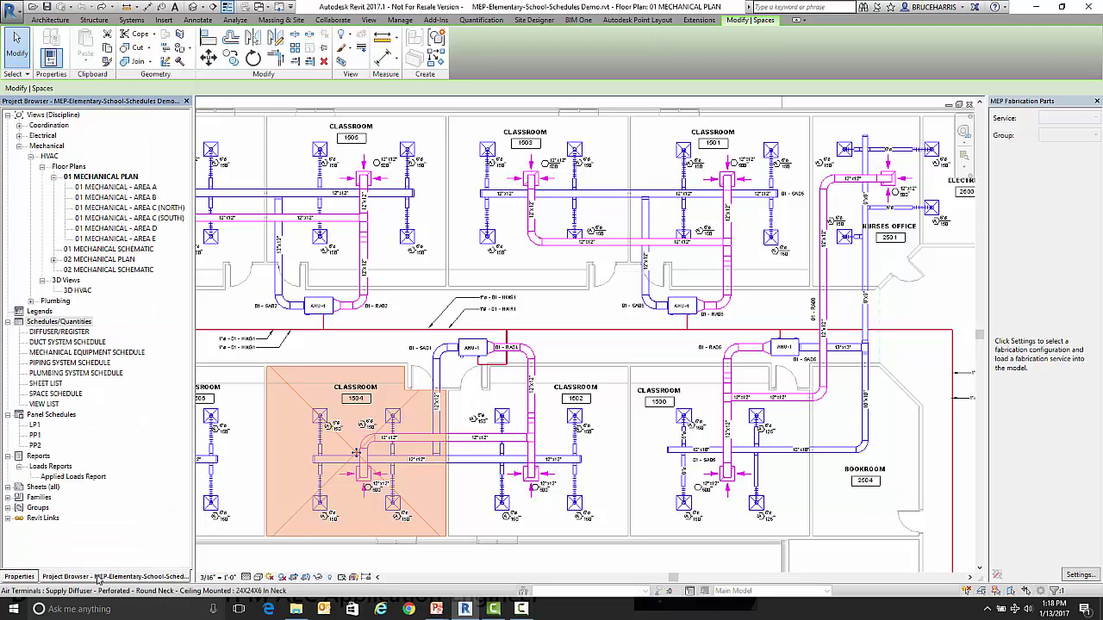
{"action": "right_click", "coordinate": [56, 322]}
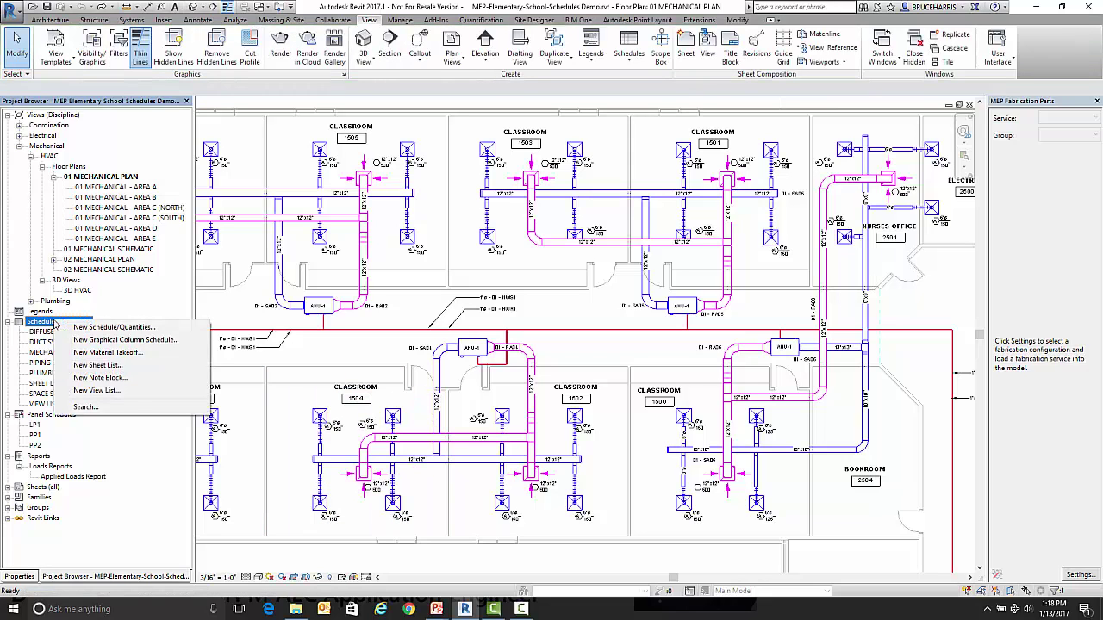
{"action": "left_click", "coordinate": [103, 328]}
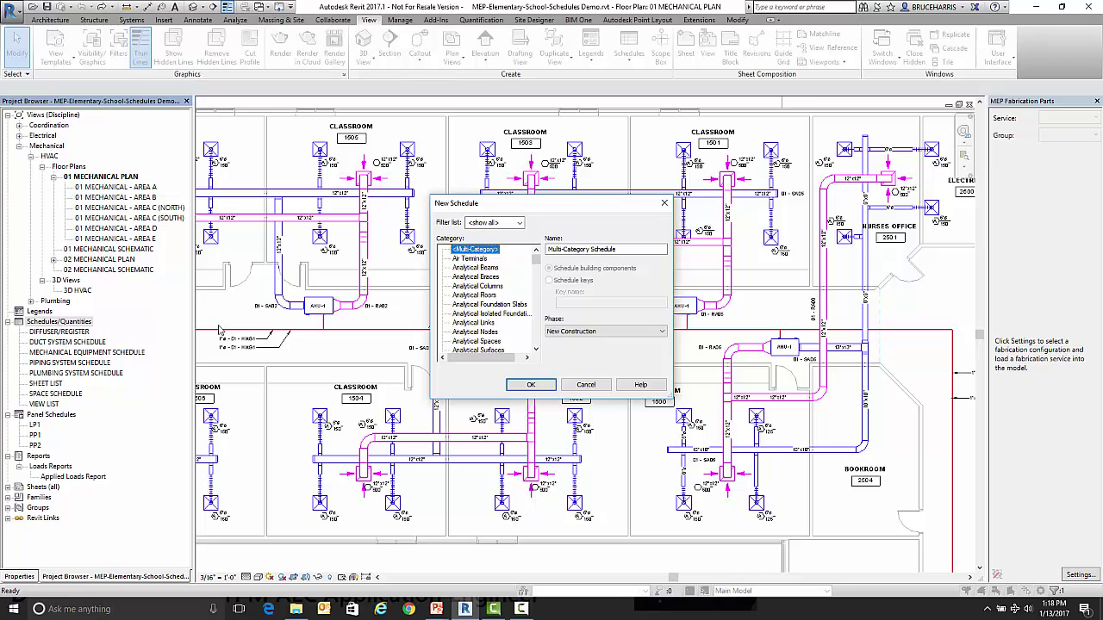
{"action": "left_click_drag", "start_coordinate": [535, 265], "coordinate": [535, 329]}
{"action": "left_click", "coordinate": [465, 305]}
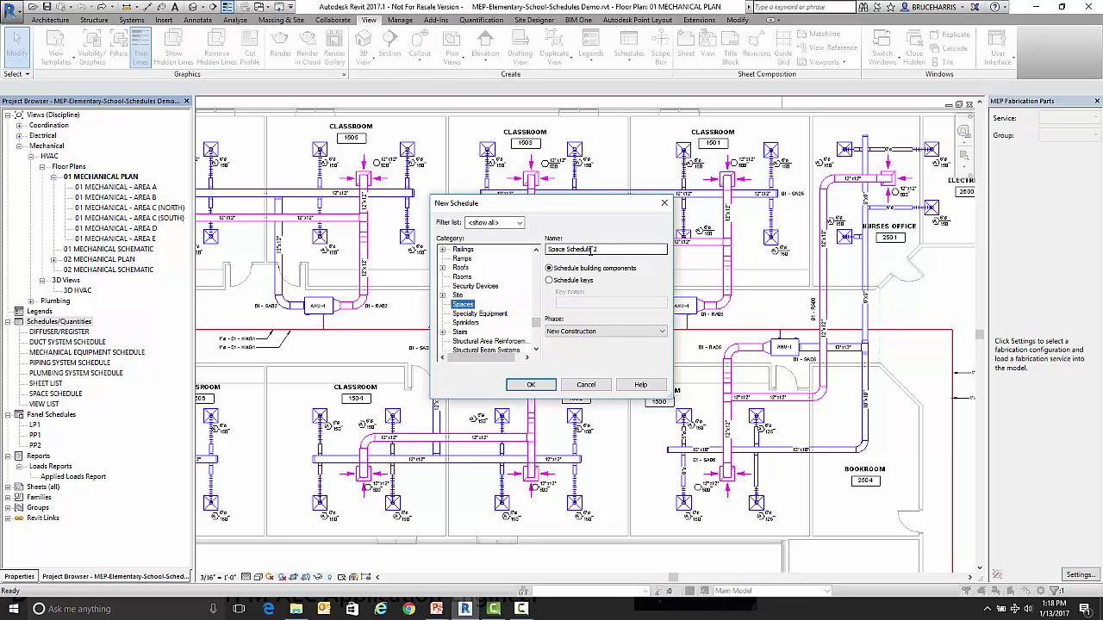
{"action": "left_click_drag", "start_coordinate": [598, 250], "coordinate": [548, 251]}
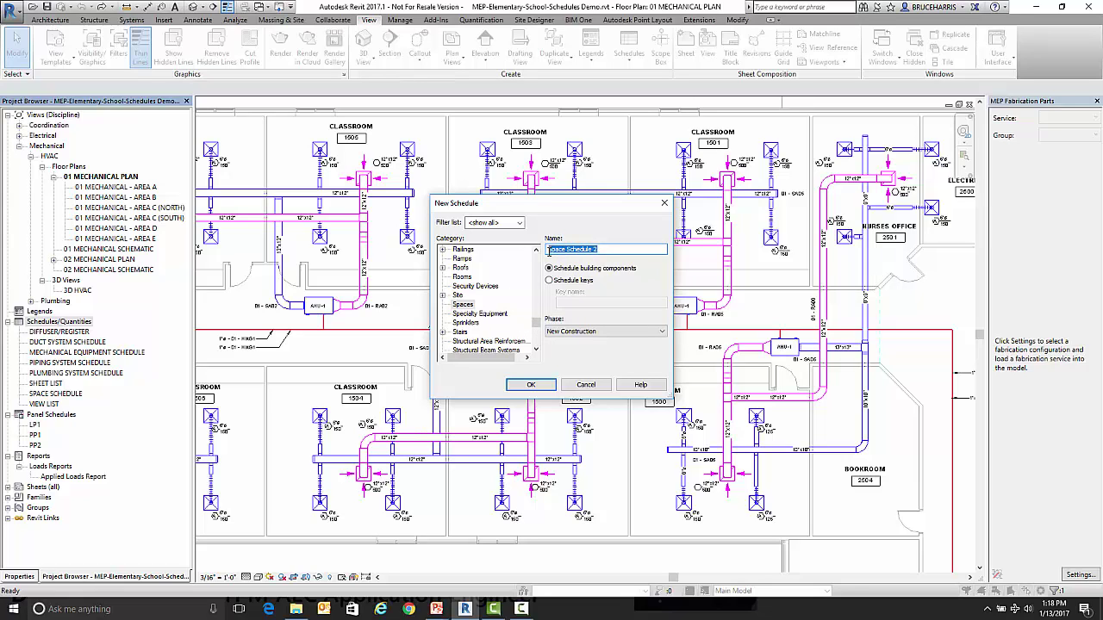
{"action": "key", "text": "BackSpace"}
{"action": "type", "text": "1st Flo"}
{"action": "type", "text": "w "}
{"action": "type", "text": "Schedule"}
{"action": "left_click", "coordinate": [527, 385]}
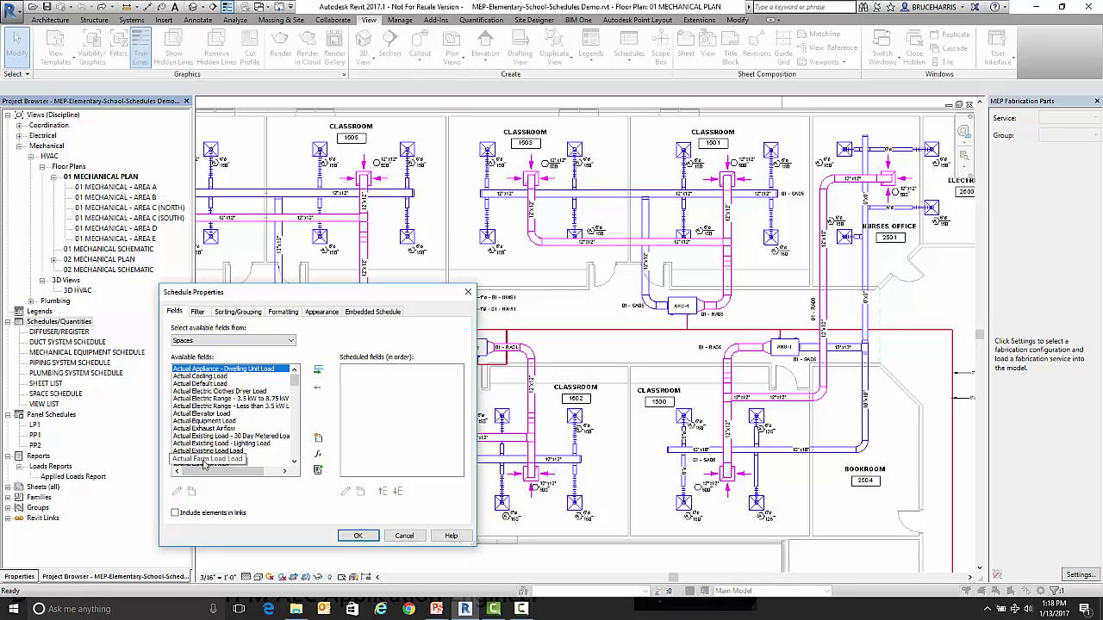
Add the Number, Name and Condition Type fields to the schedule, in that order.
{"action": "left_click_drag", "start_coordinate": [294, 385], "coordinate": [294, 437]}
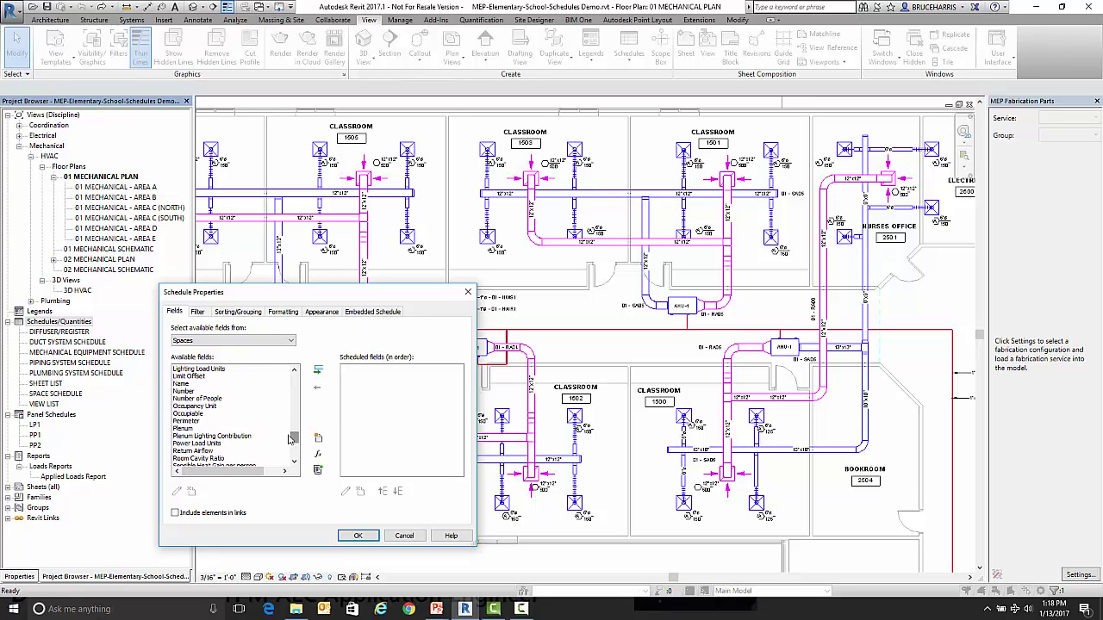
{"action": "left_click", "coordinate": [184, 393]}
{"action": "double_click", "coordinate": [183, 392]}
{"action": "double_click", "coordinate": [181, 384]}
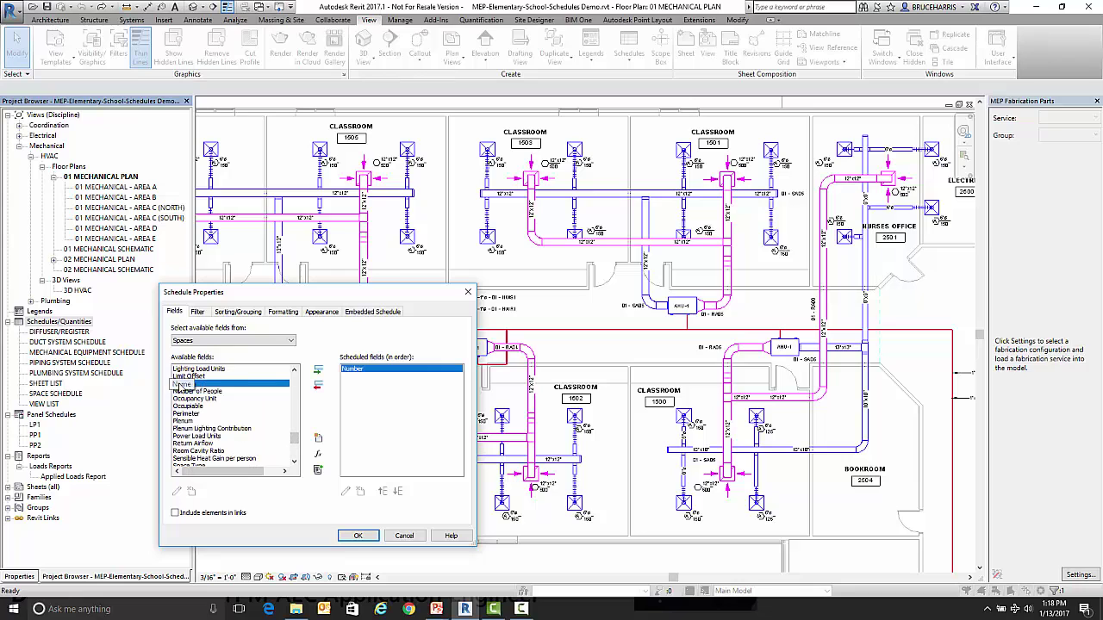
{"action": "left_click_drag", "start_coordinate": [294, 441], "coordinate": [295, 410]}
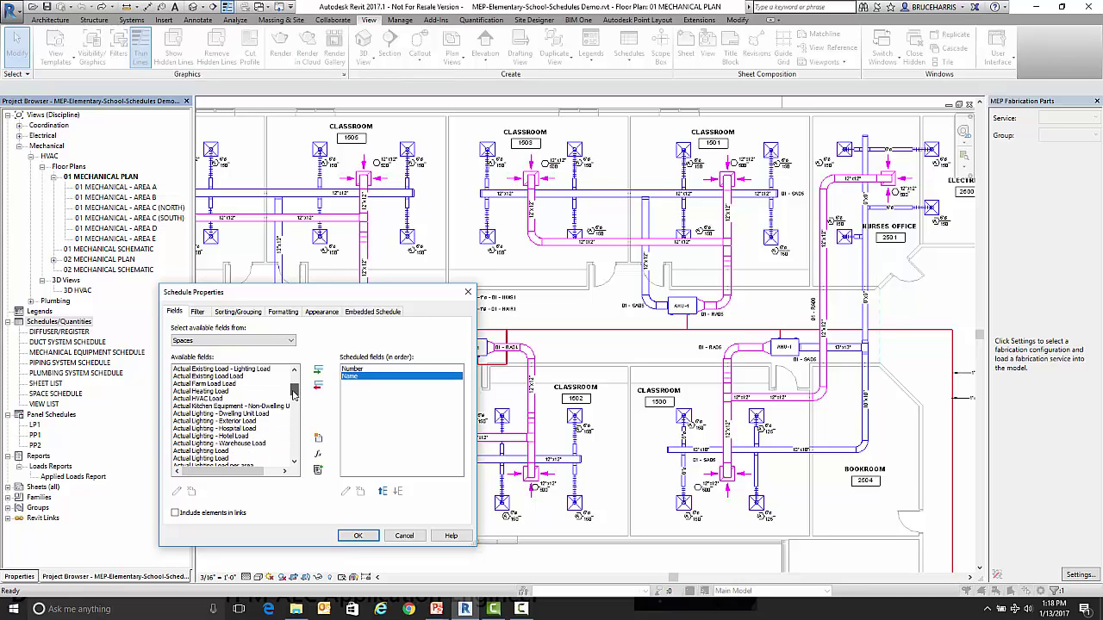
{"action": "left_click_drag", "start_coordinate": [294, 392], "coordinate": [294, 423]}
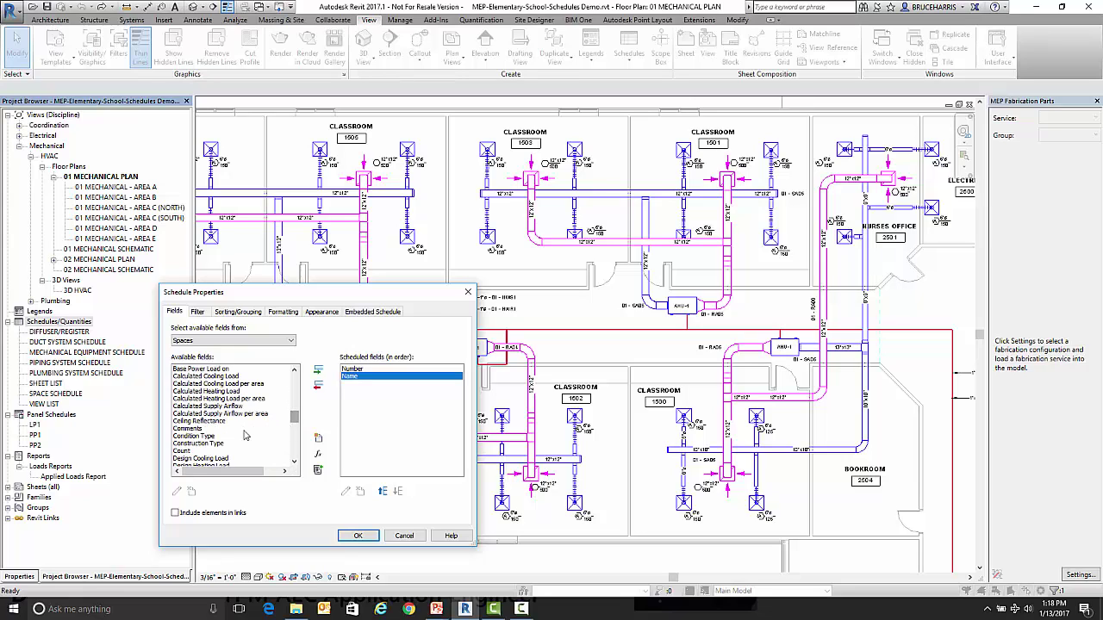
{"action": "double_click", "coordinate": [205, 438]}
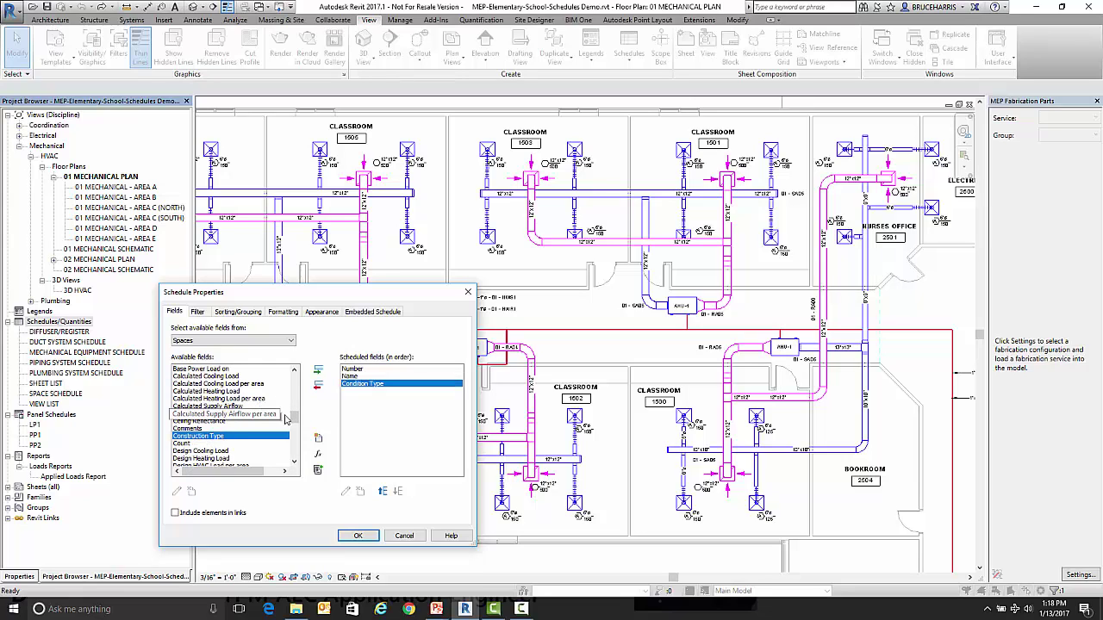
Add the Actual Supply Airflow and Specified Supply Airflow fields after Condition Type.
{"action": "mouse_move", "coordinate": [294, 420]}
{"action": "left_mouse_down"}
{"action": "mouse_move", "coordinate": [295, 449]}
{"action": "mouse_move", "coordinate": [292, 399]}
{"action": "left_mouse_up"}
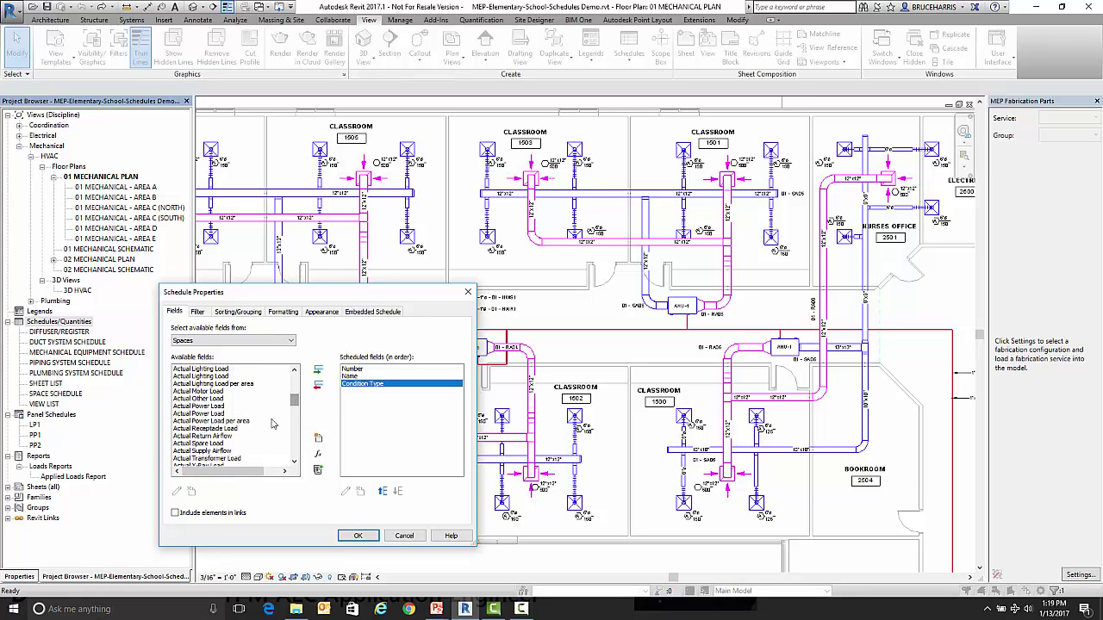
{"action": "double_click", "coordinate": [207, 451]}
{"action": "left_click_drag", "start_coordinate": [290, 400], "coordinate": [293, 445]}
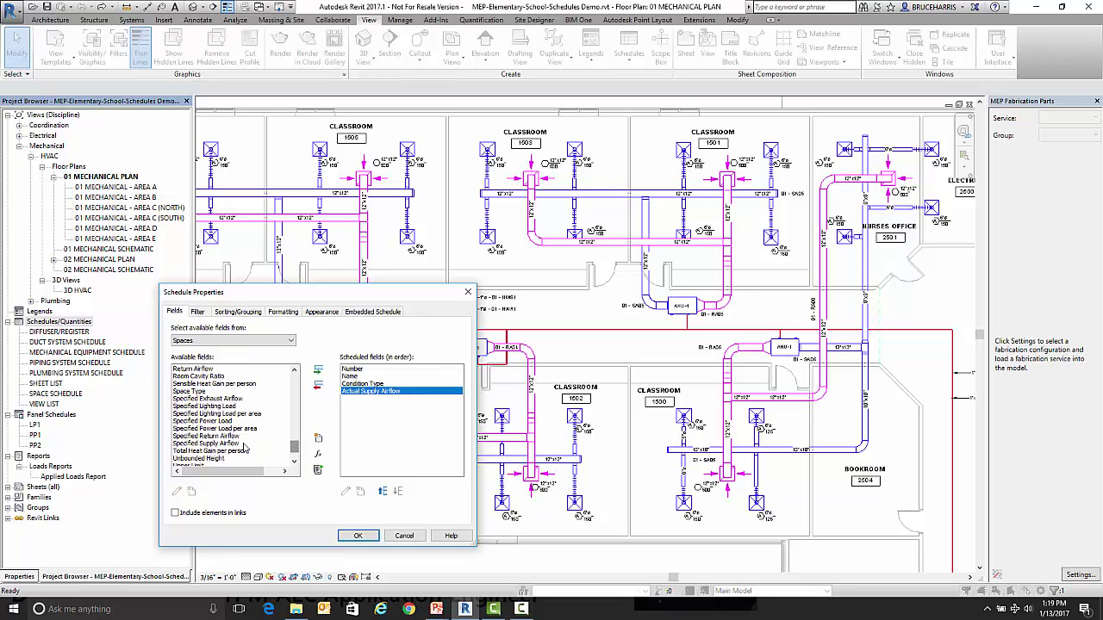
{"action": "left_click", "coordinate": [215, 444]}
{"action": "double_click", "coordinate": [216, 444]}
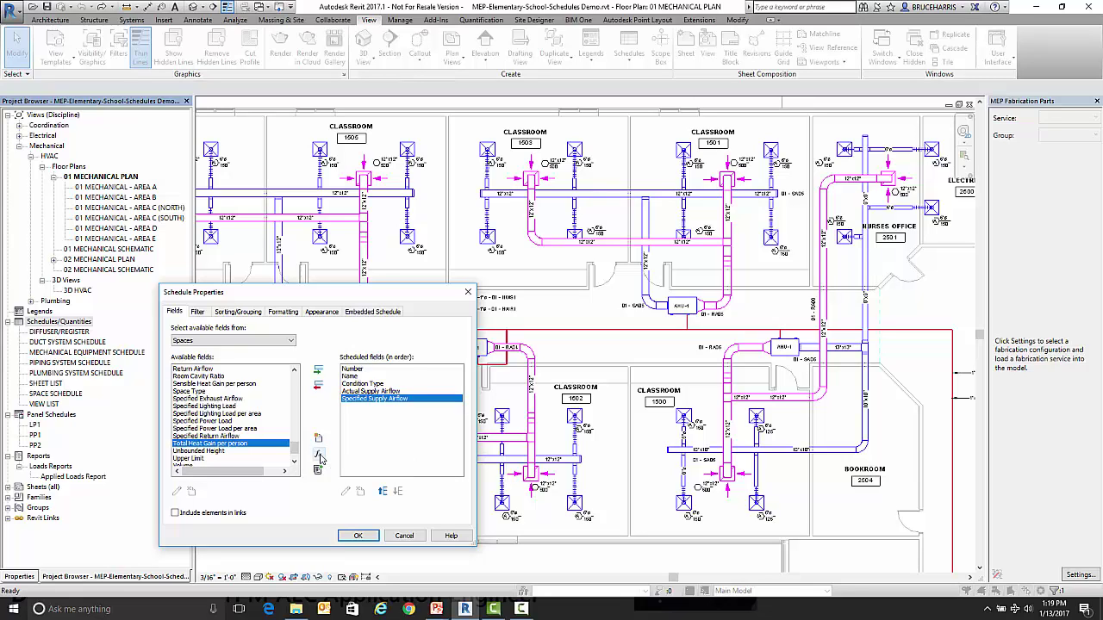
Start a calculated value named "Difference" with the HVAC discipline and the Air Flow type.
{"action": "left_click", "coordinate": [319, 456]}
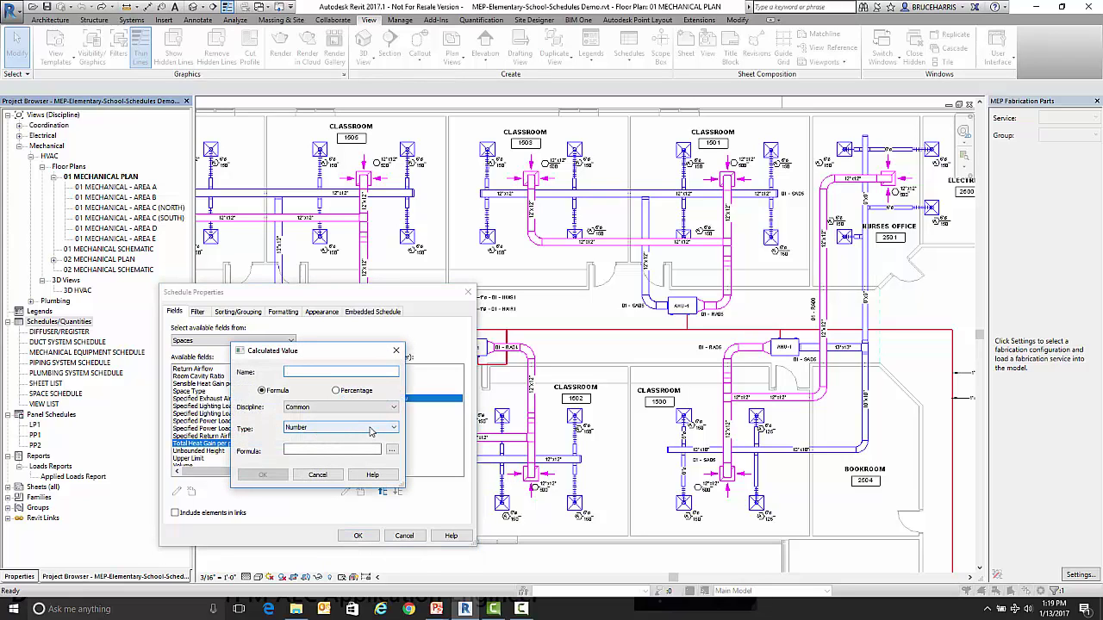
{"action": "type", "text": "Difference"}
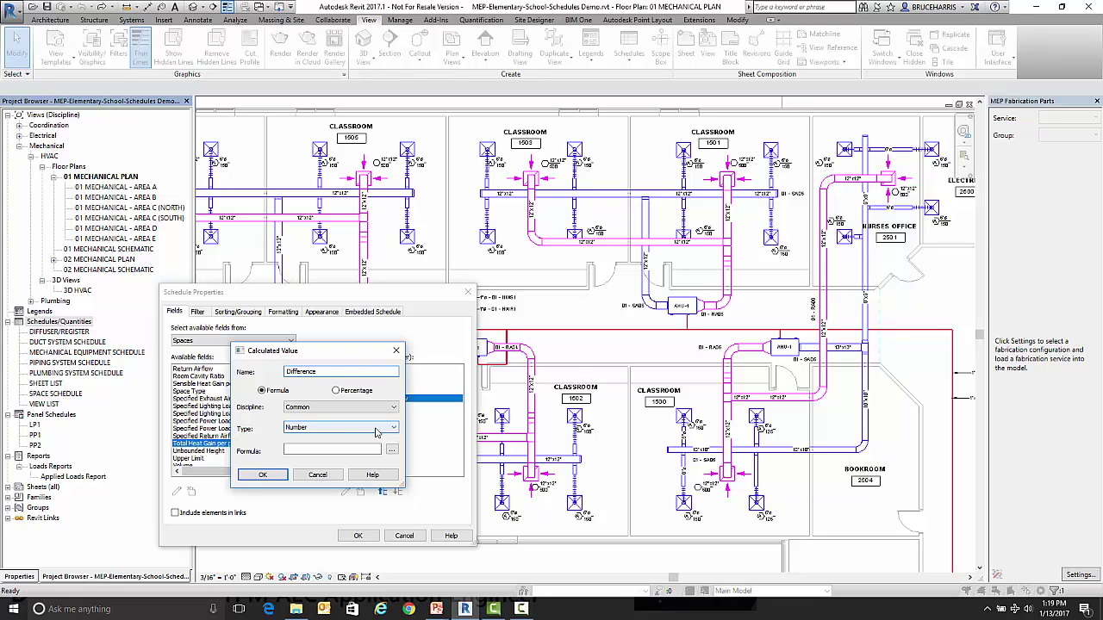
{"action": "left_click", "coordinate": [329, 407]}
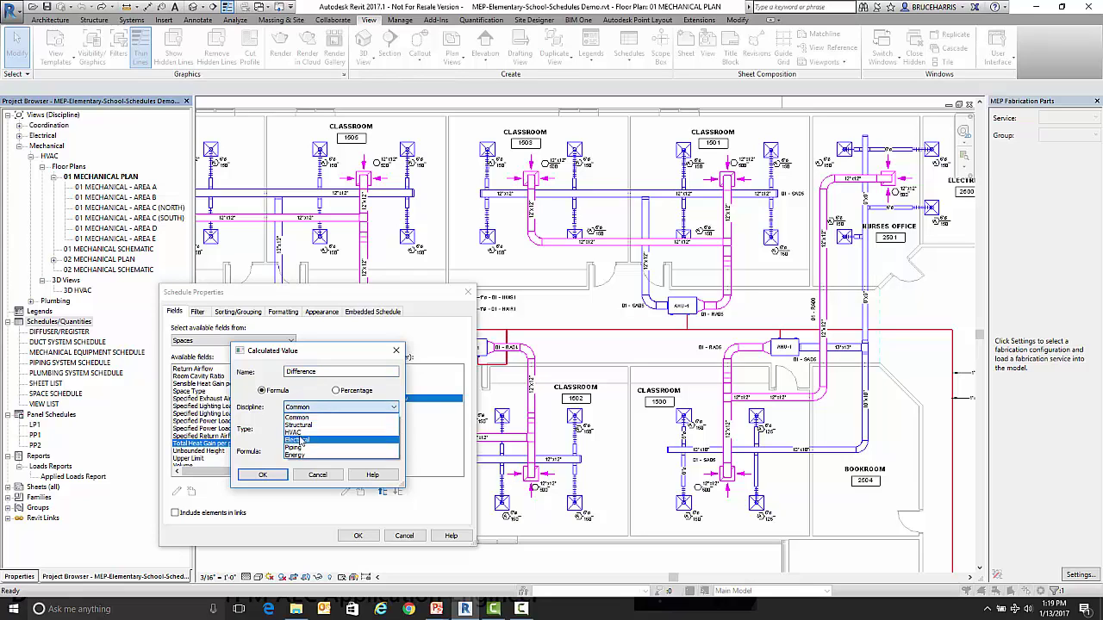
{"action": "left_click", "coordinate": [307, 432]}
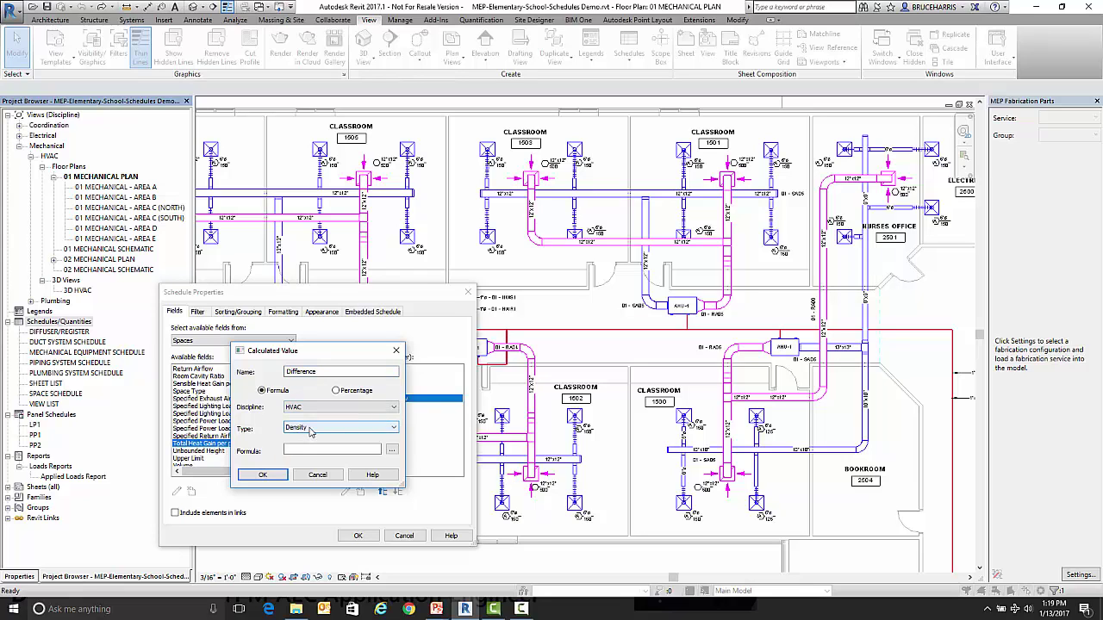
{"action": "left_click", "coordinate": [308, 432]}
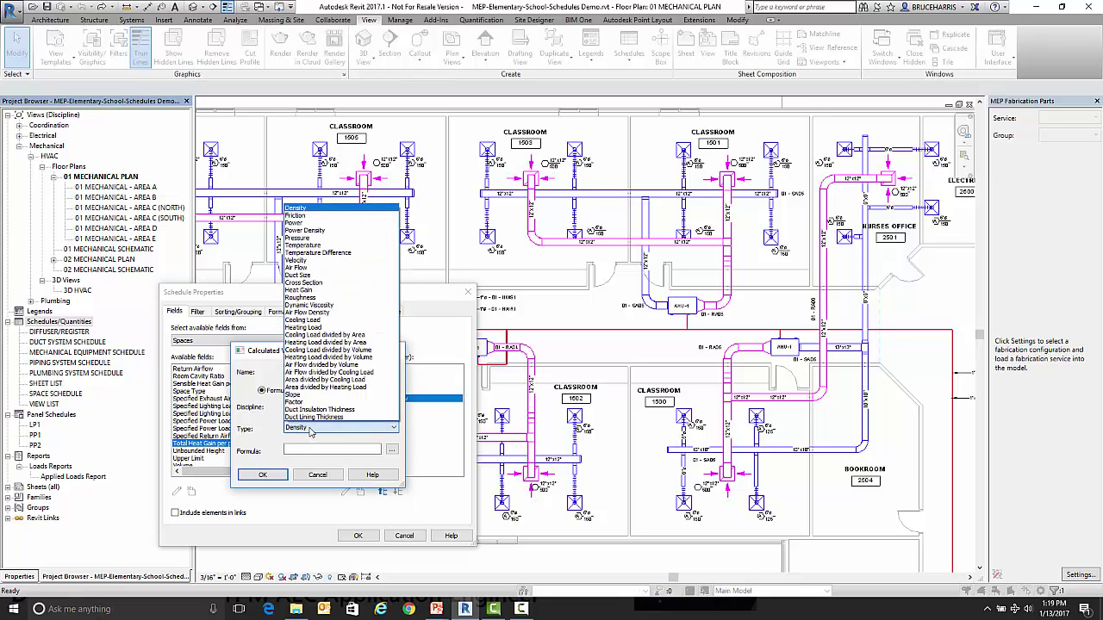
{"action": "left_click", "coordinate": [303, 268]}
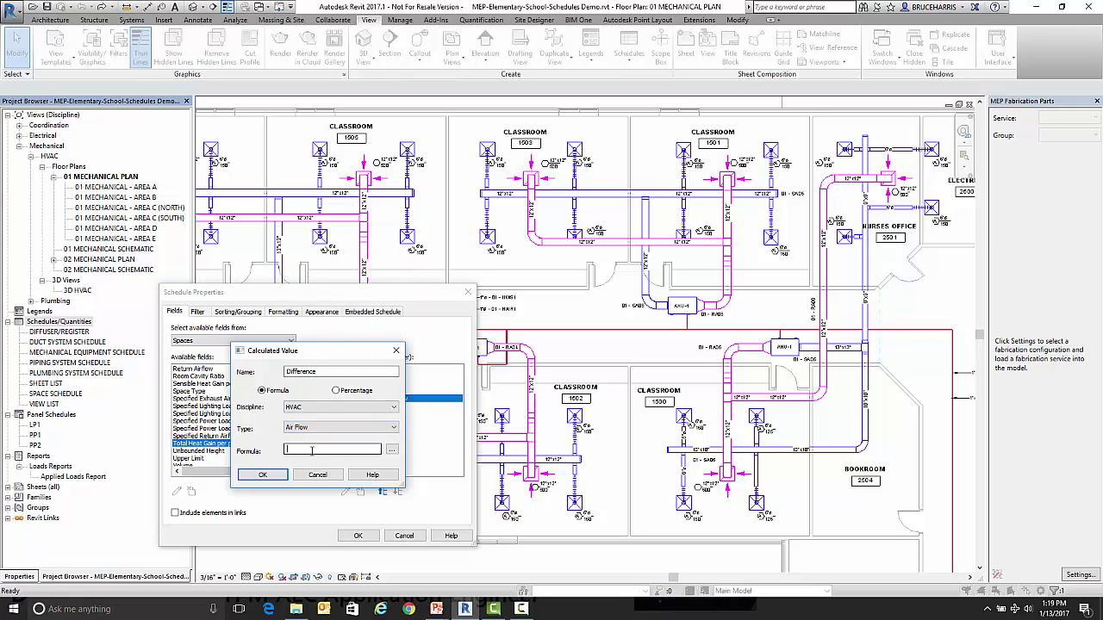
Set the Difference formula to Actual Supply Airflow-Specified Supply Airflow and add the calculated value to the schedule.
{"action": "left_click", "coordinate": [392, 450]}
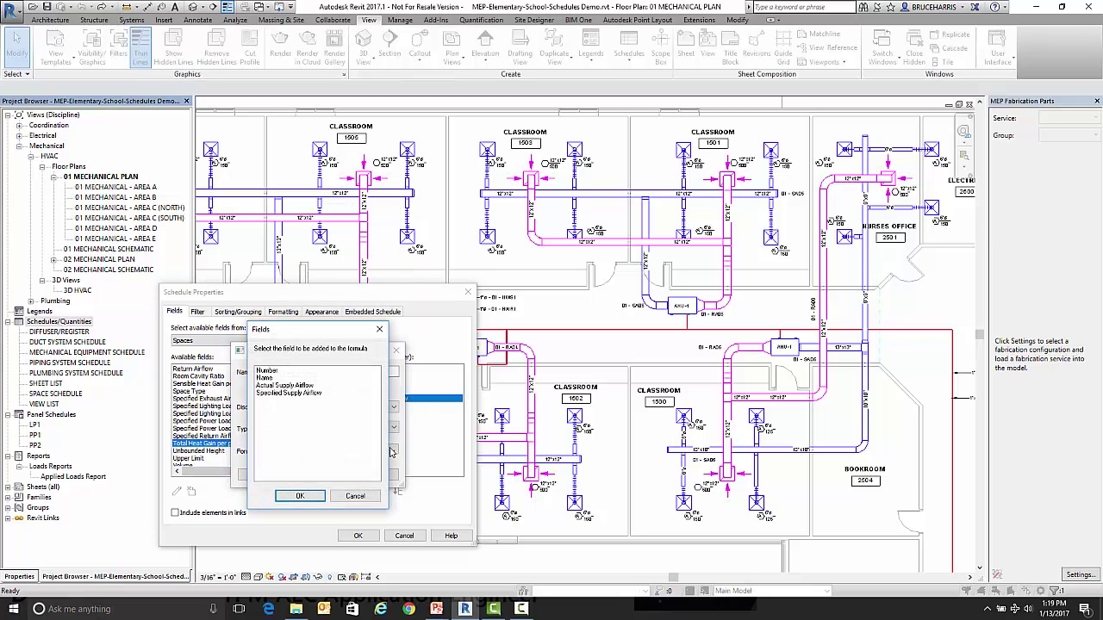
{"action": "left_click", "coordinate": [284, 386]}
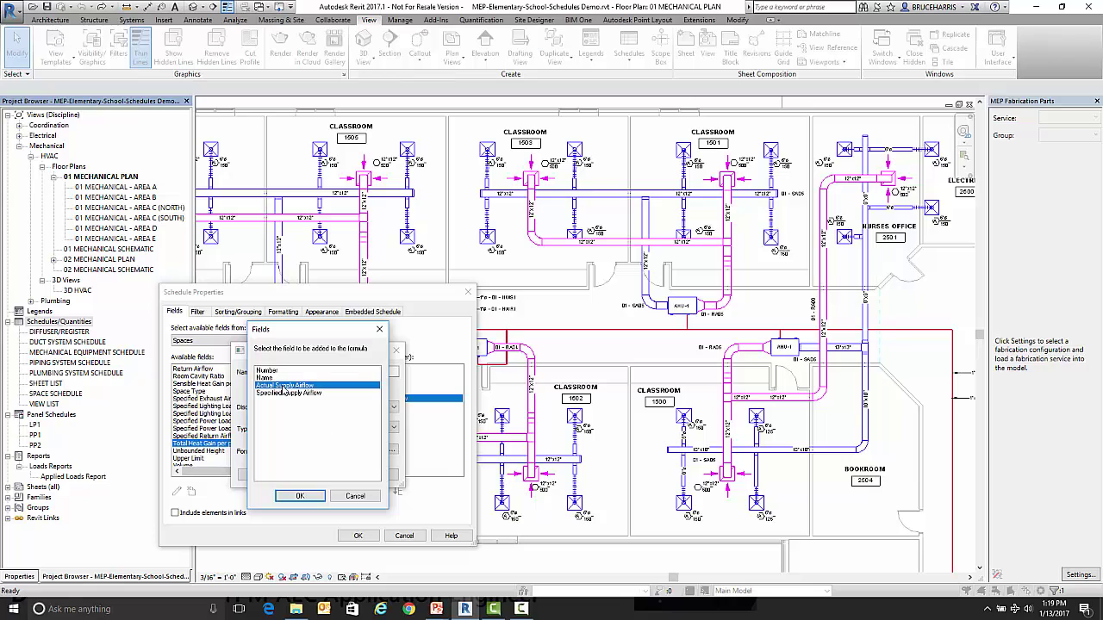
{"action": "left_click", "coordinate": [300, 497]}
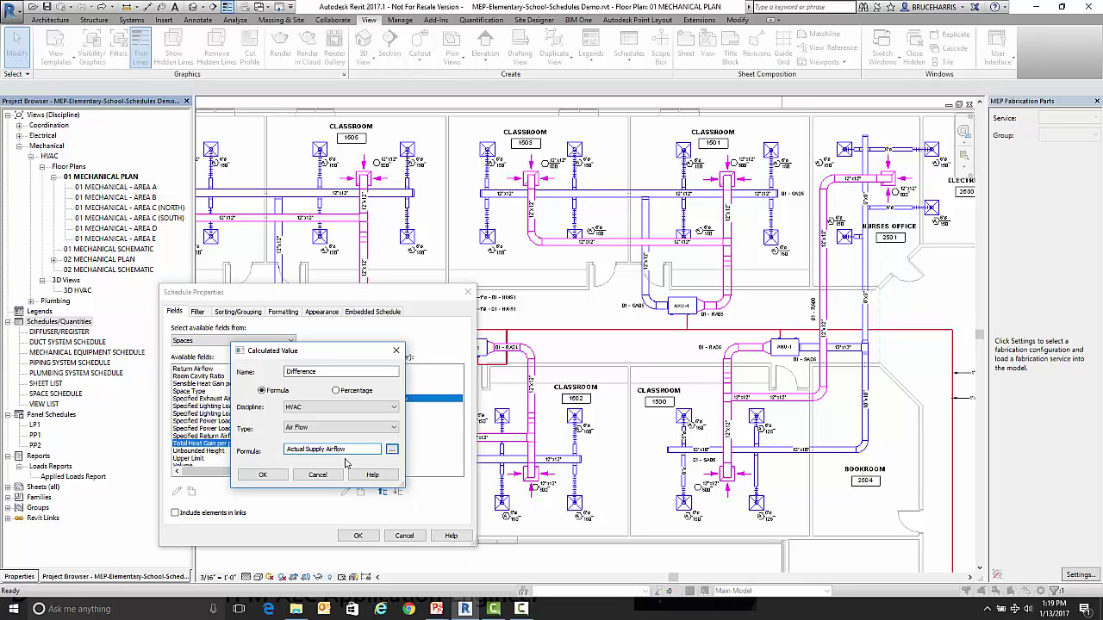
{"action": "left_click", "coordinate": [392, 449]}
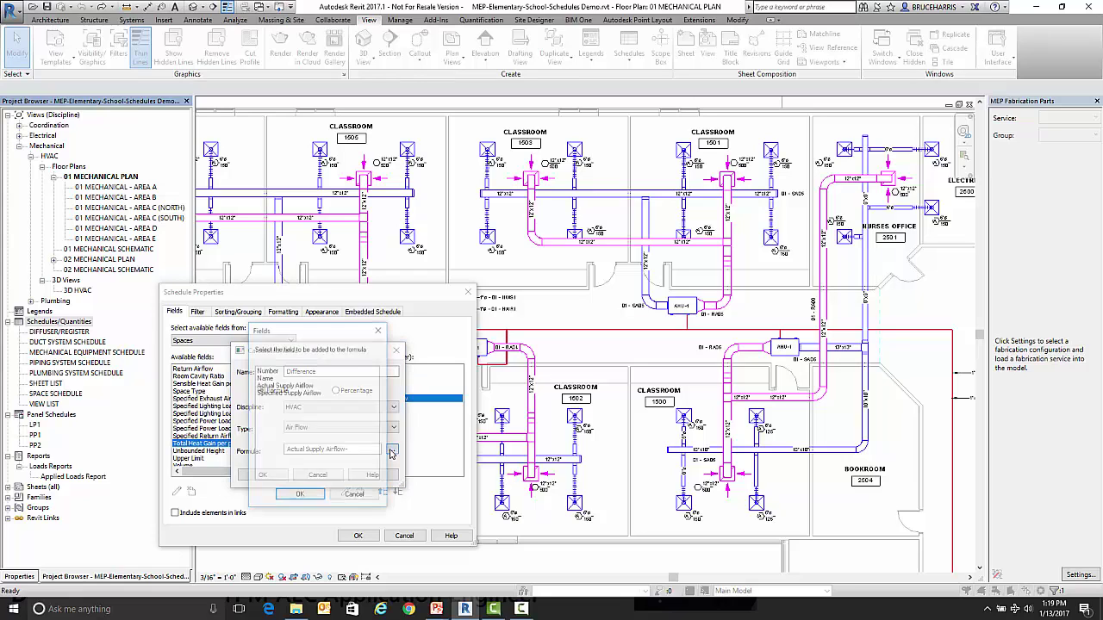
{"action": "left_click", "coordinate": [287, 394]}
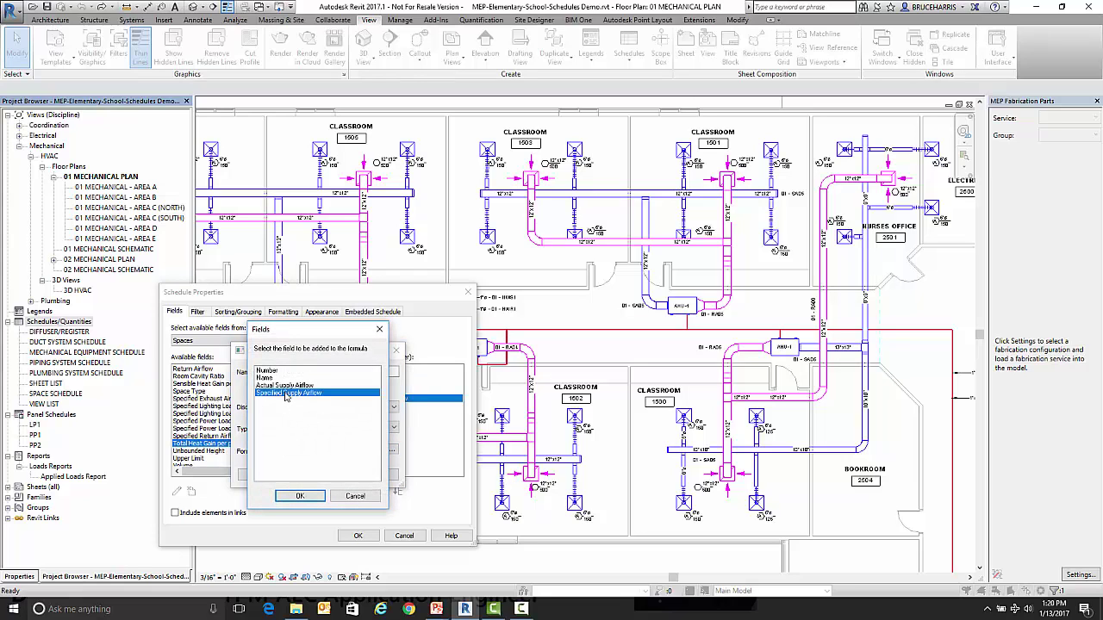
{"action": "left_click", "coordinate": [298, 496]}
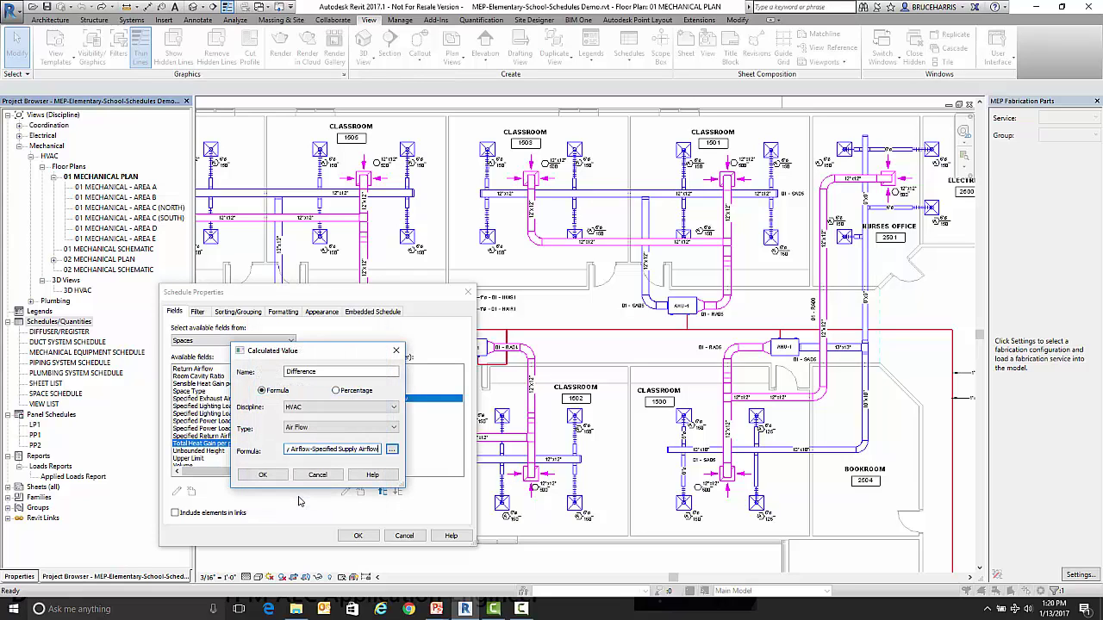
{"action": "left_click", "coordinate": [263, 475]}
{"action": "left_click", "coordinate": [360, 536]}
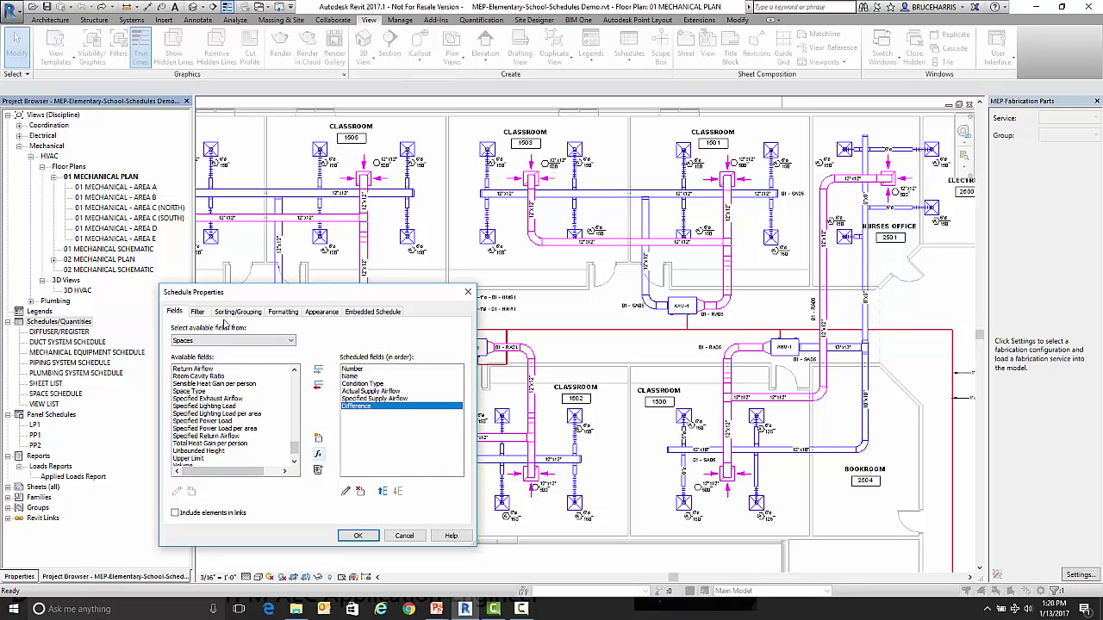
Generate the schedule sorted by Number and widen its columns to fit their full headings.
{"action": "left_click", "coordinate": [226, 314]}
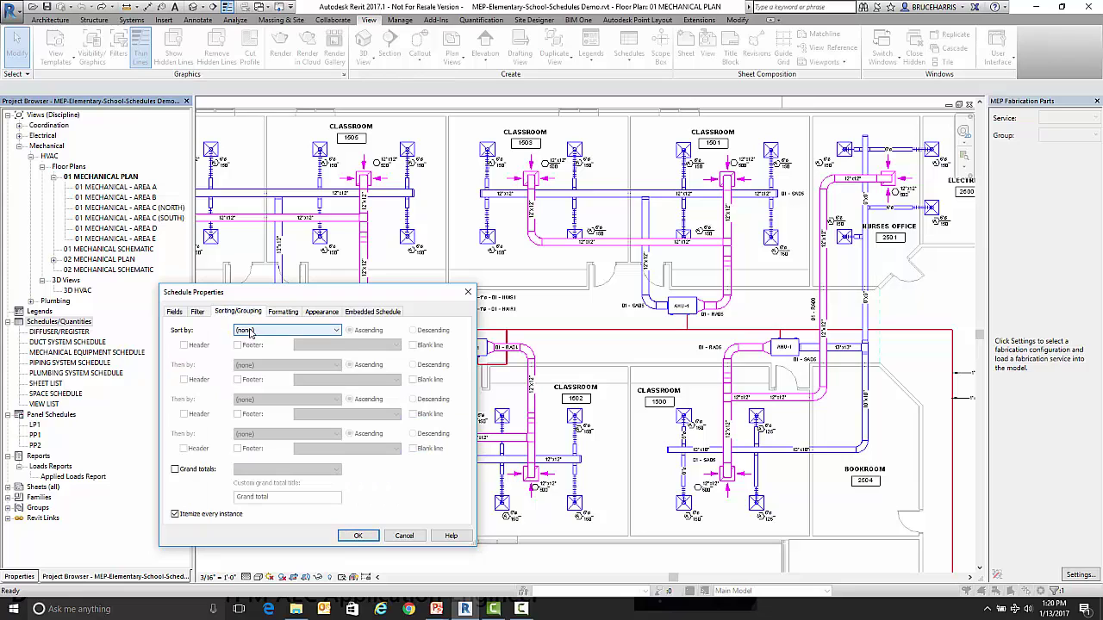
{"action": "left_click", "coordinate": [250, 331]}
{"action": "left_click", "coordinate": [248, 348]}
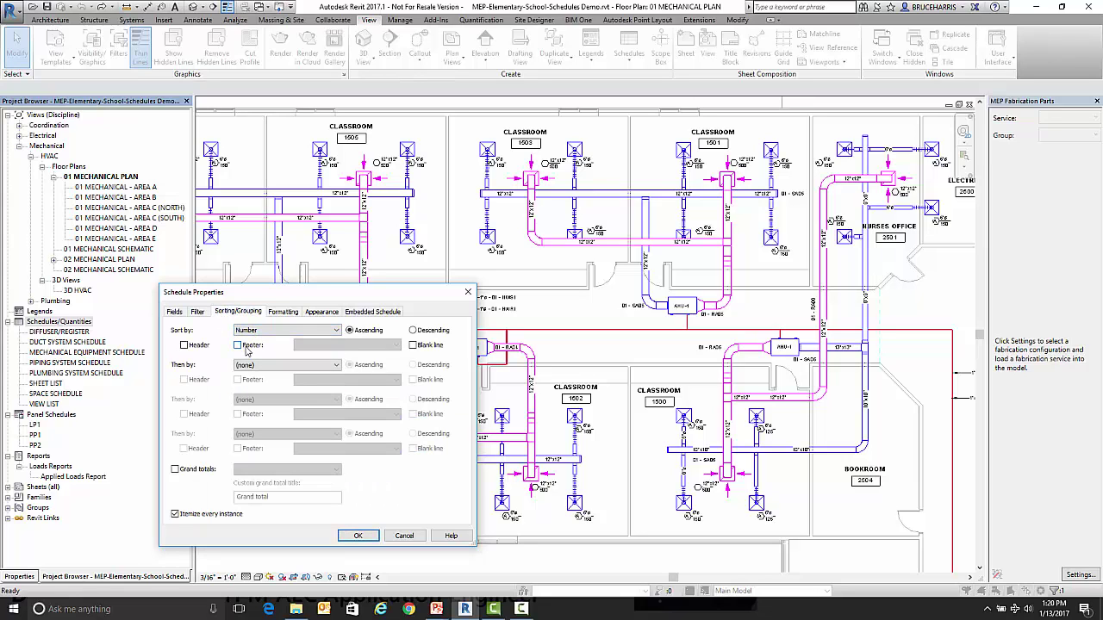
{"action": "left_click", "coordinate": [356, 536]}
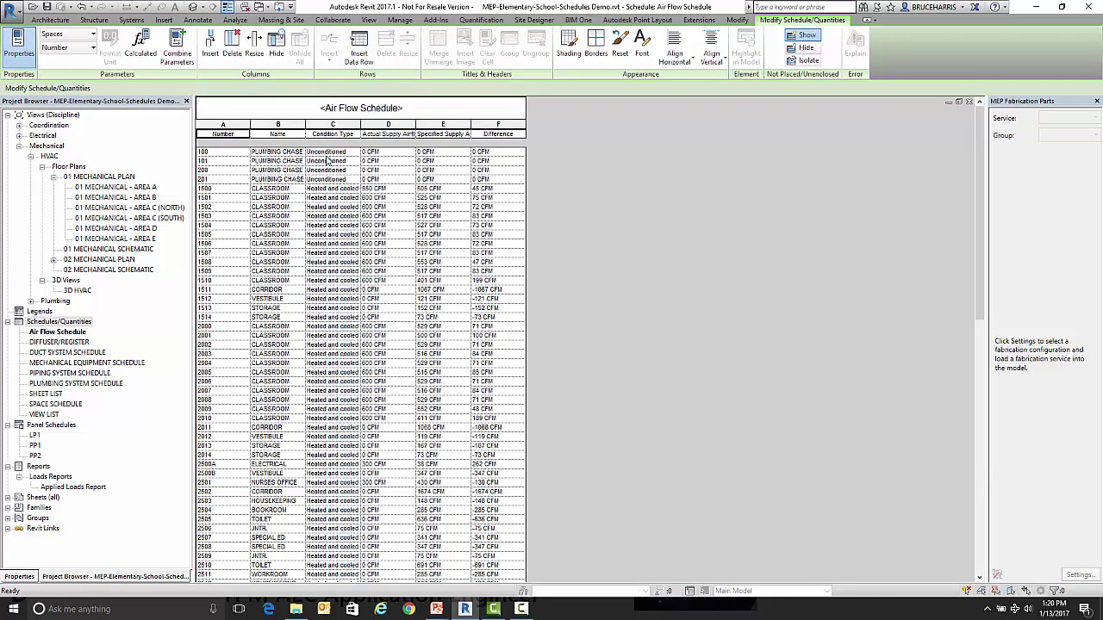
{"action": "left_click_drag", "start_coordinate": [306, 124], "coordinate": [641, 130]}
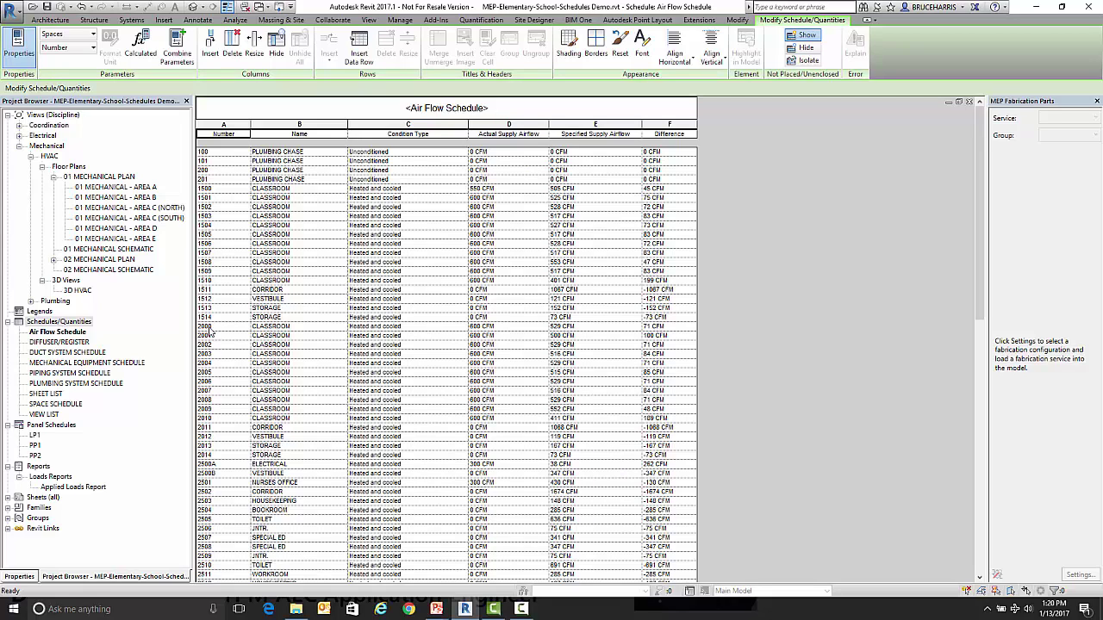
Enable an embedded schedule for the Air Terminals category in the Air Flow Schedule's properties.
{"action": "right_click", "coordinate": [58, 334]}
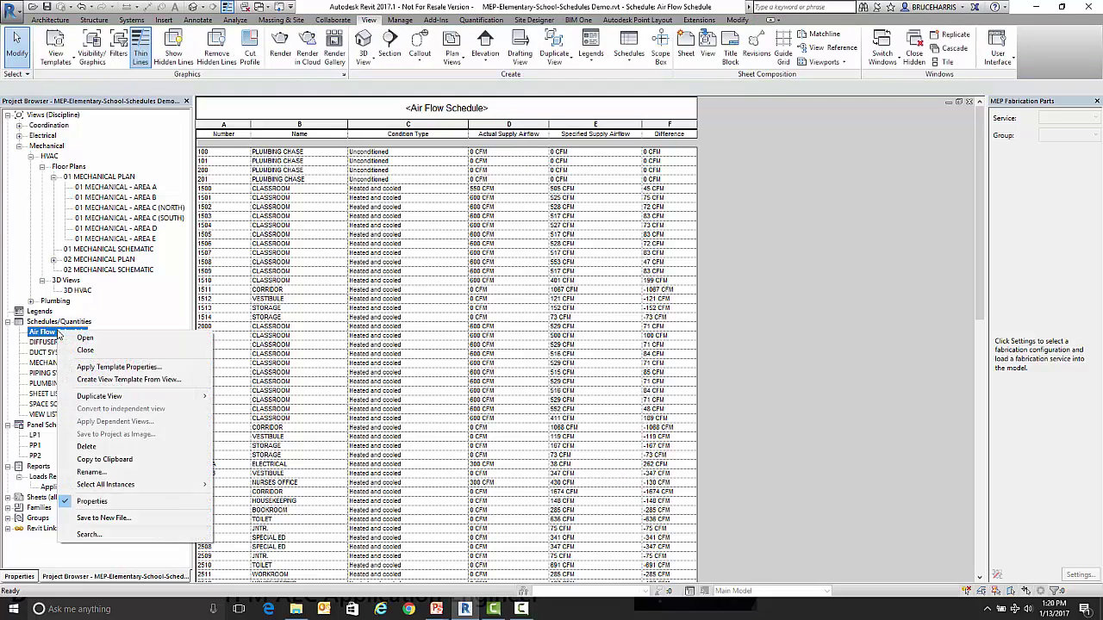
{"action": "left_click", "coordinate": [19, 576]}
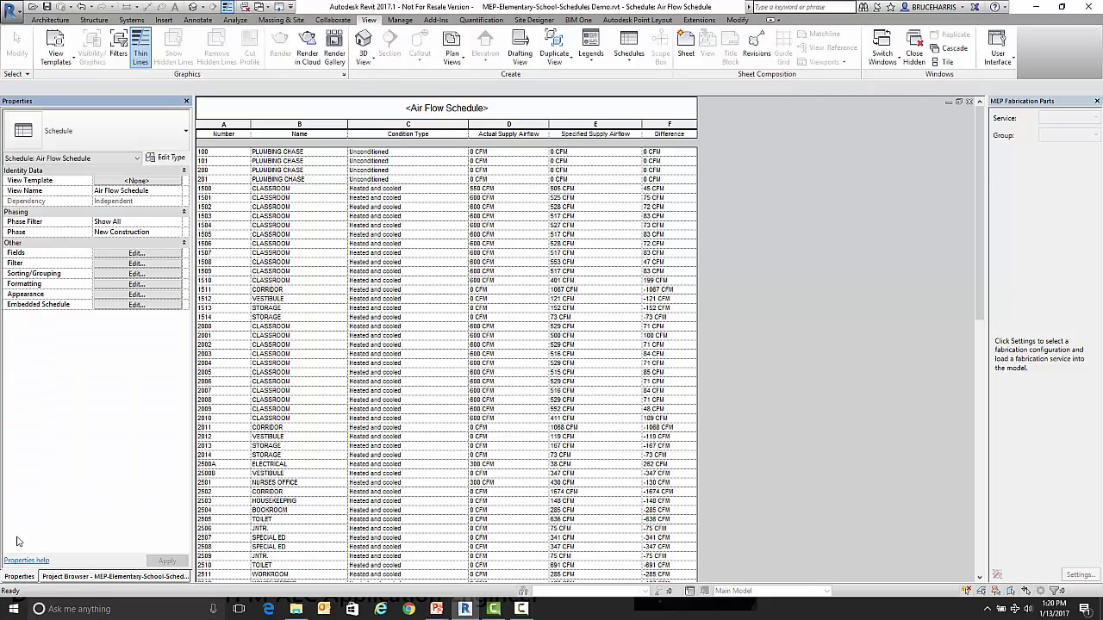
{"action": "left_click", "coordinate": [125, 255]}
{"action": "left_click", "coordinate": [379, 314]}
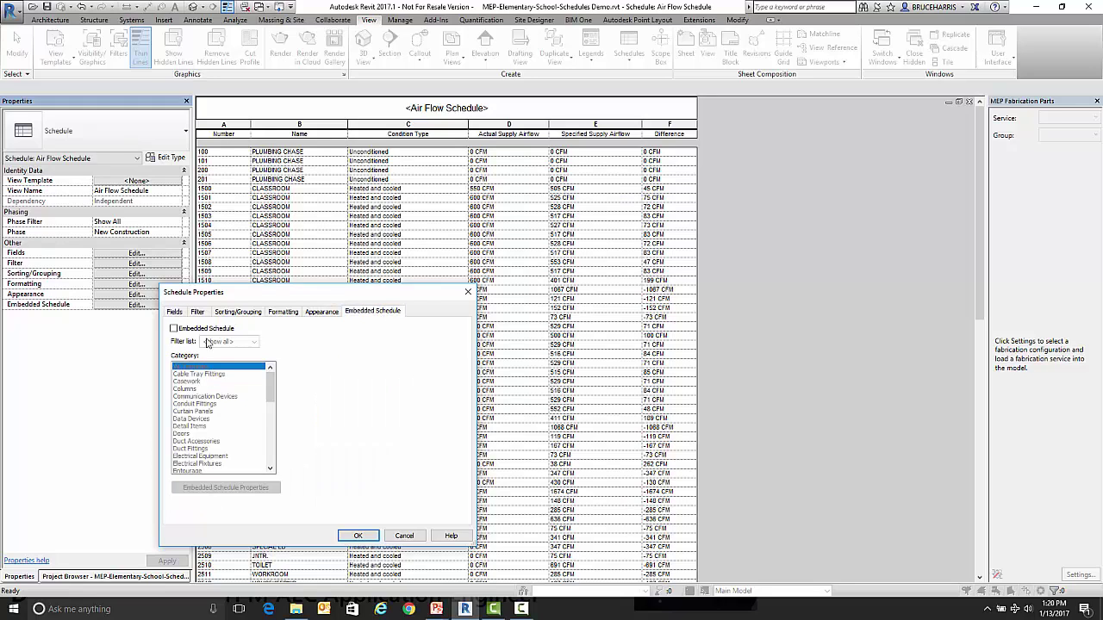
{"action": "left_click", "coordinate": [173, 329]}
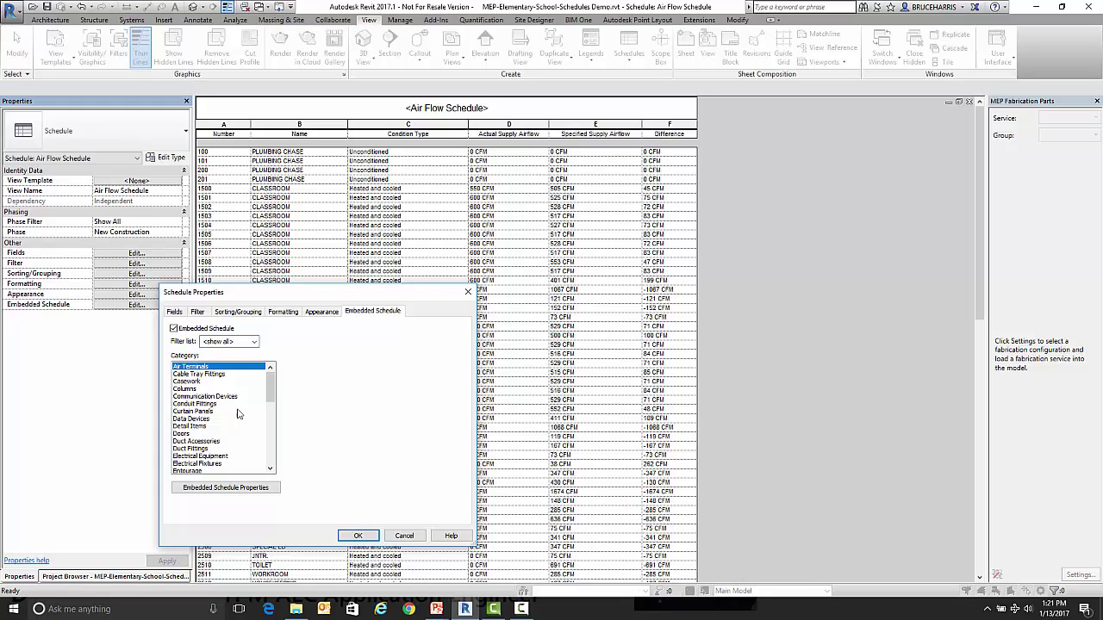
Add the Type Mark, Type and Flow fields to the embedded Air Terminals schedule and apply it to the Air Flow Schedule.
{"action": "left_click", "coordinate": [224, 488]}
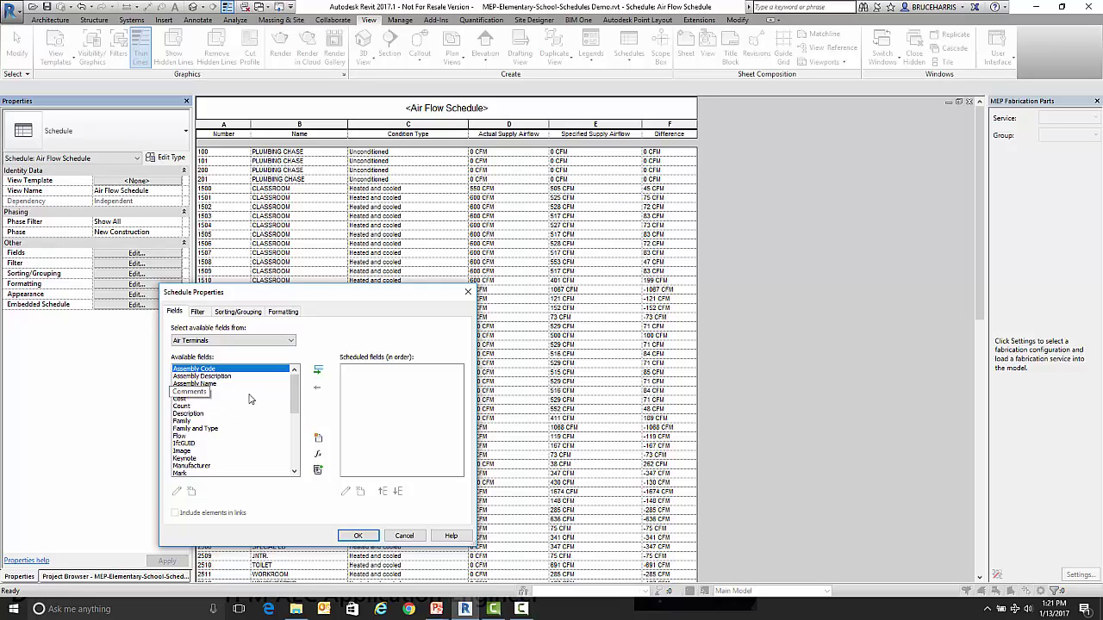
{"action": "left_click_drag", "start_coordinate": [295, 394], "coordinate": [293, 448]}
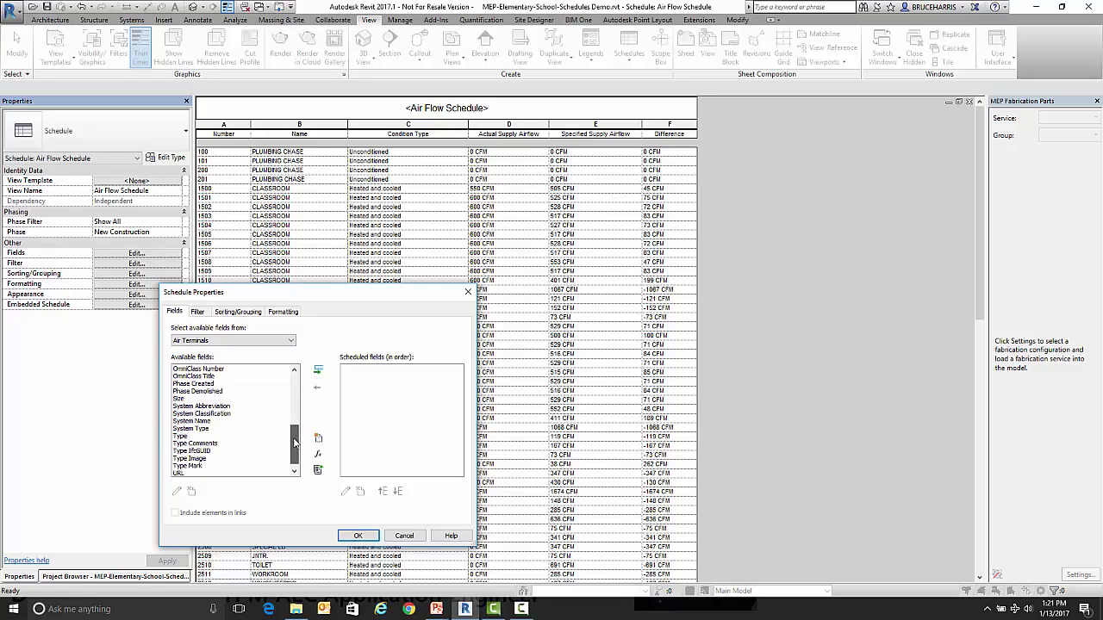
{"action": "left_click", "coordinate": [193, 470]}
{"action": "double_click", "coordinate": [193, 469]}
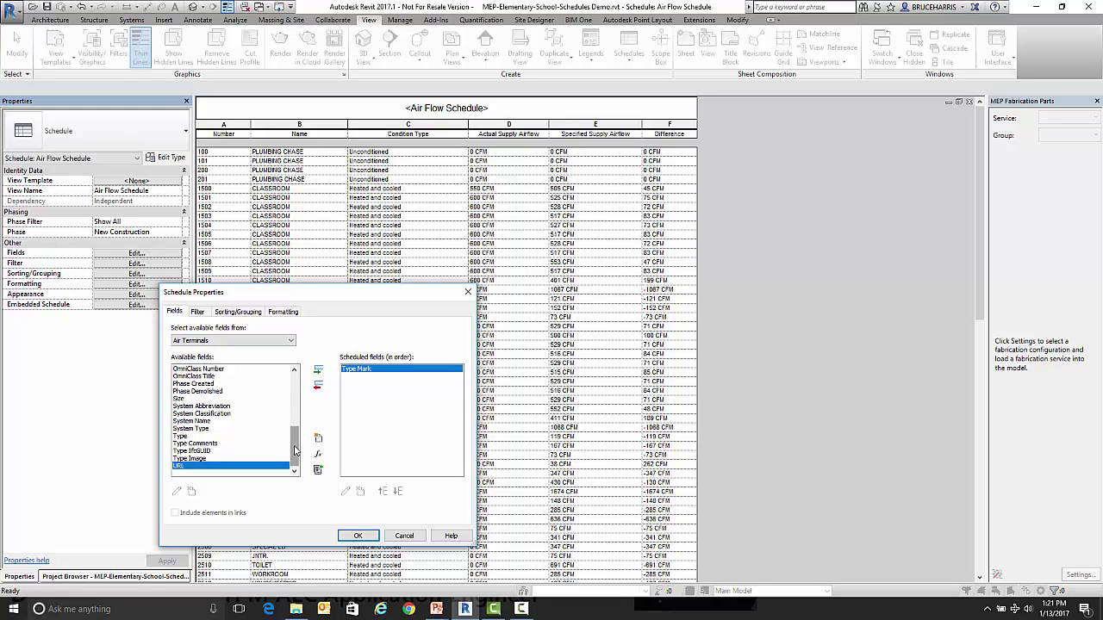
{"action": "double_click", "coordinate": [182, 437]}
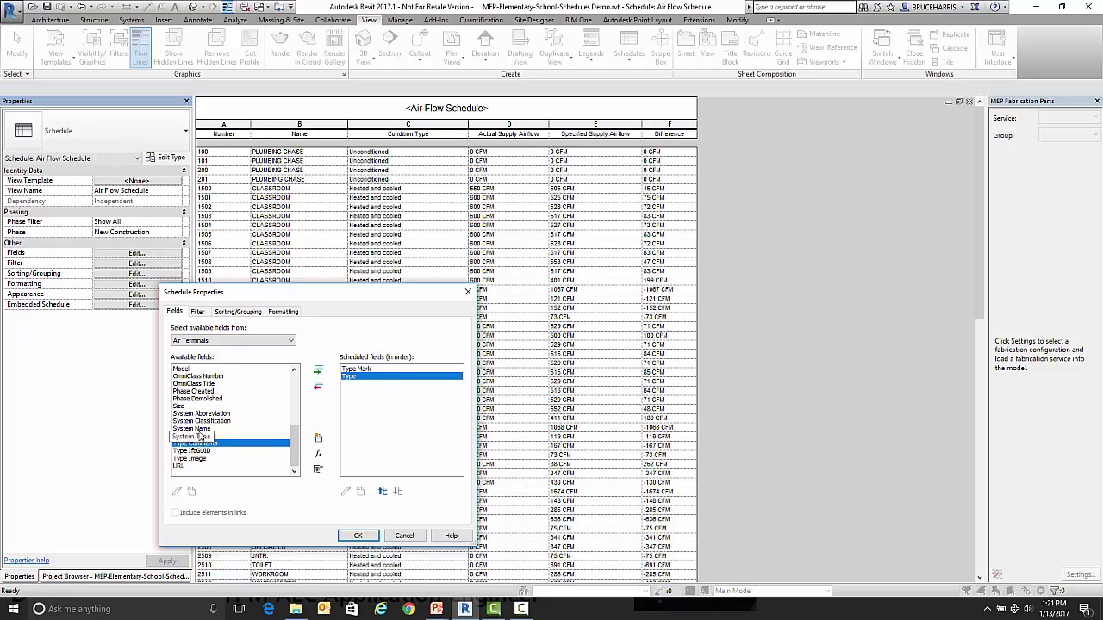
{"action": "left_click_drag", "start_coordinate": [292, 449], "coordinate": [293, 417]}
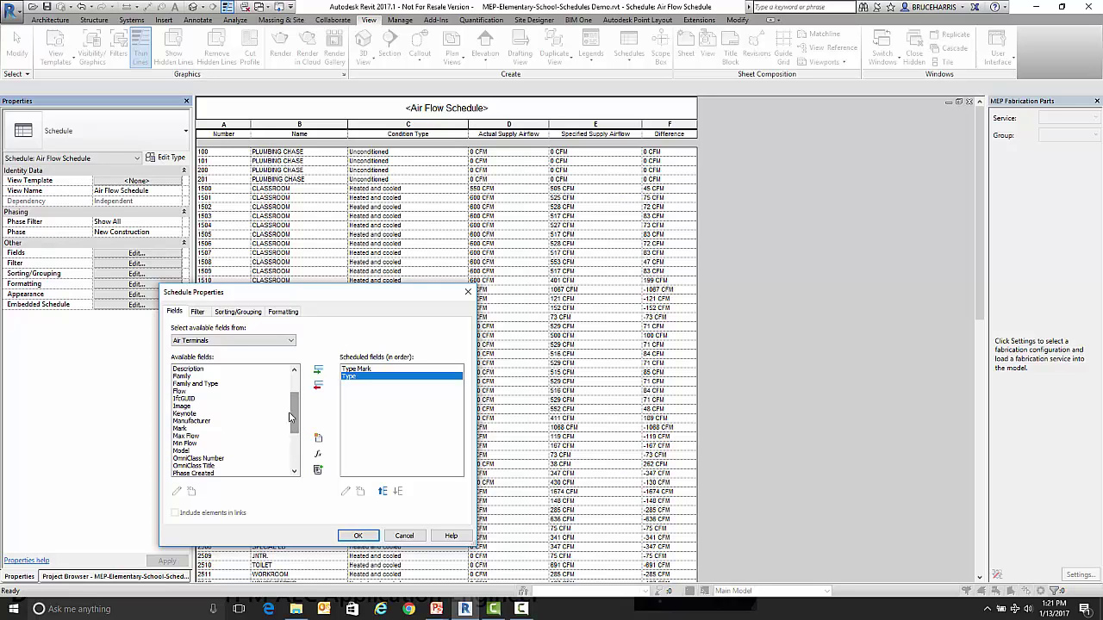
{"action": "double_click", "coordinate": [184, 392]}
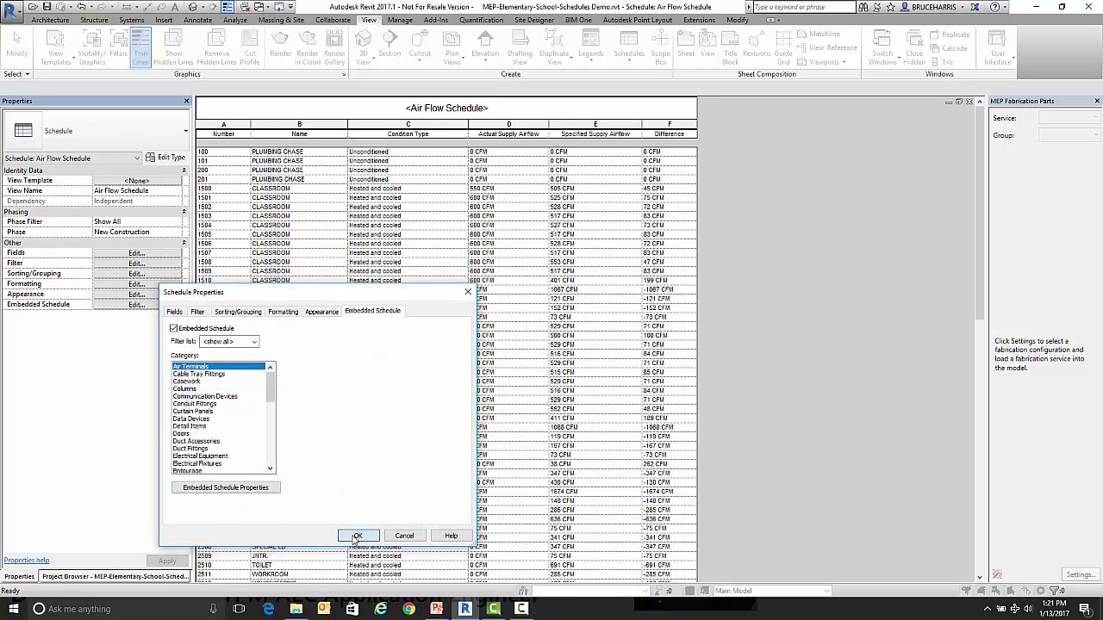
{"action": "left_click", "coordinate": [357, 536]}
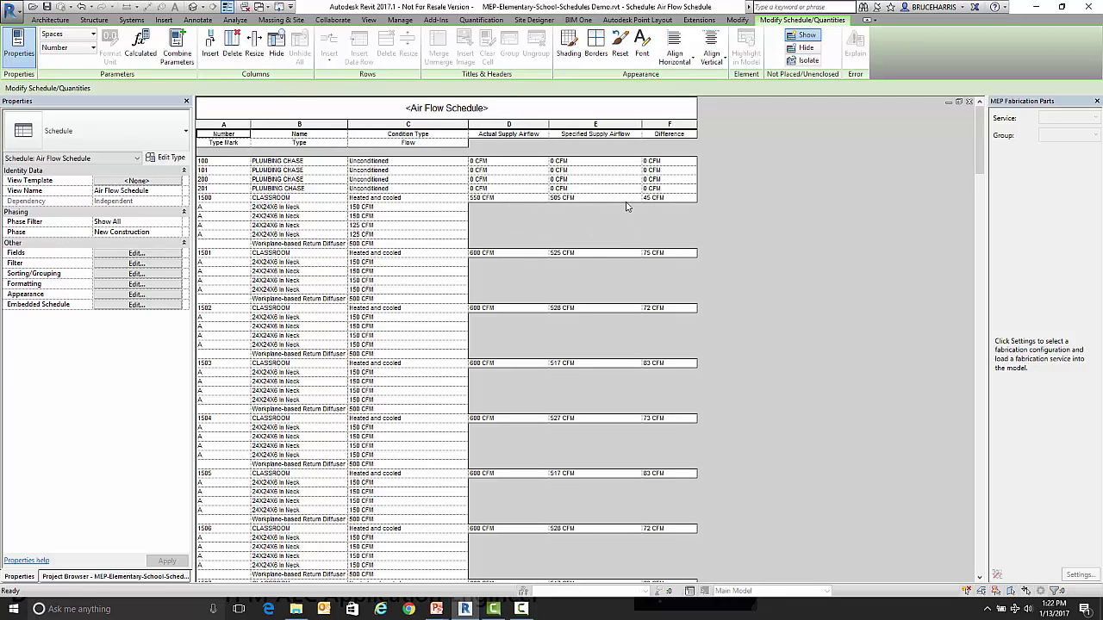
Set the Specified Supply Airflow of classroom 1500 to 525 CFM.
{"action": "left_click", "coordinate": [362, 215]}
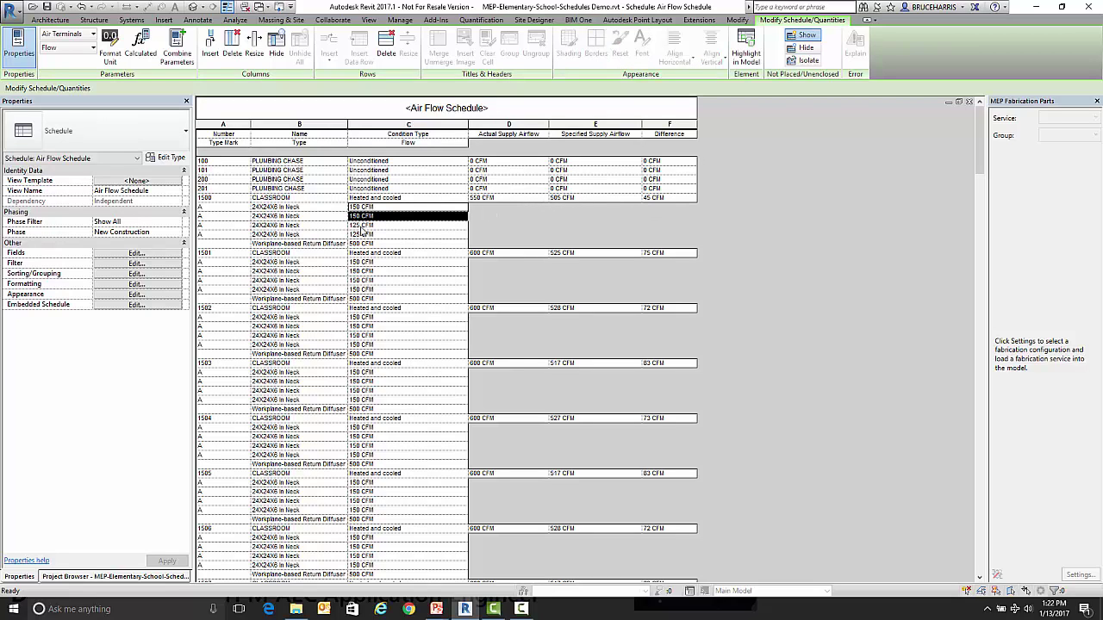
{"action": "left_click", "coordinate": [388, 229]}
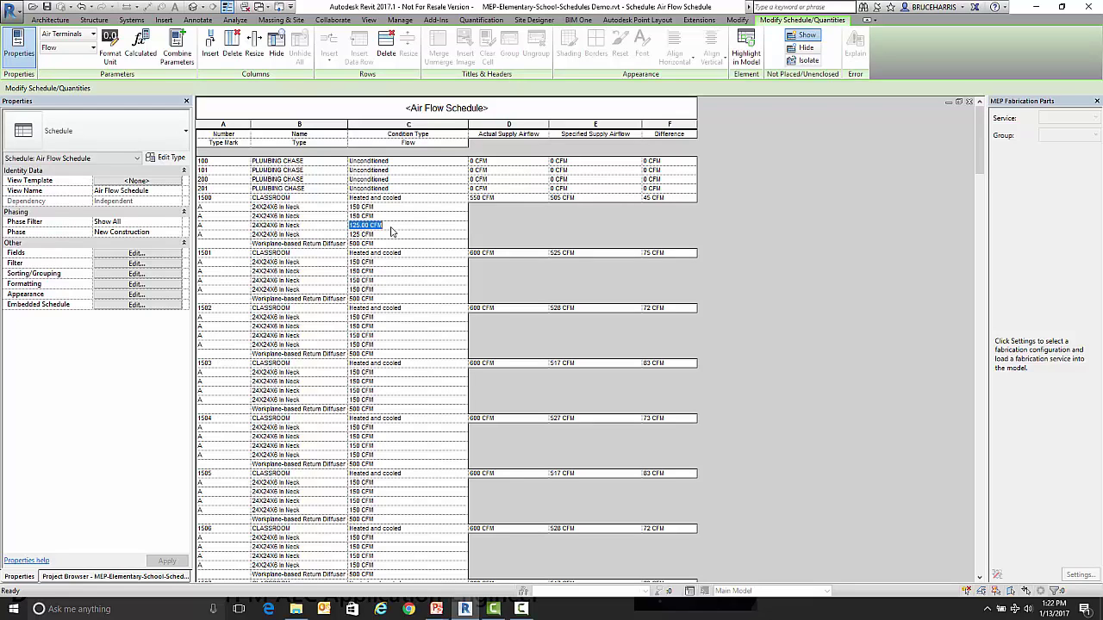
{"action": "left_click", "coordinate": [564, 198]}
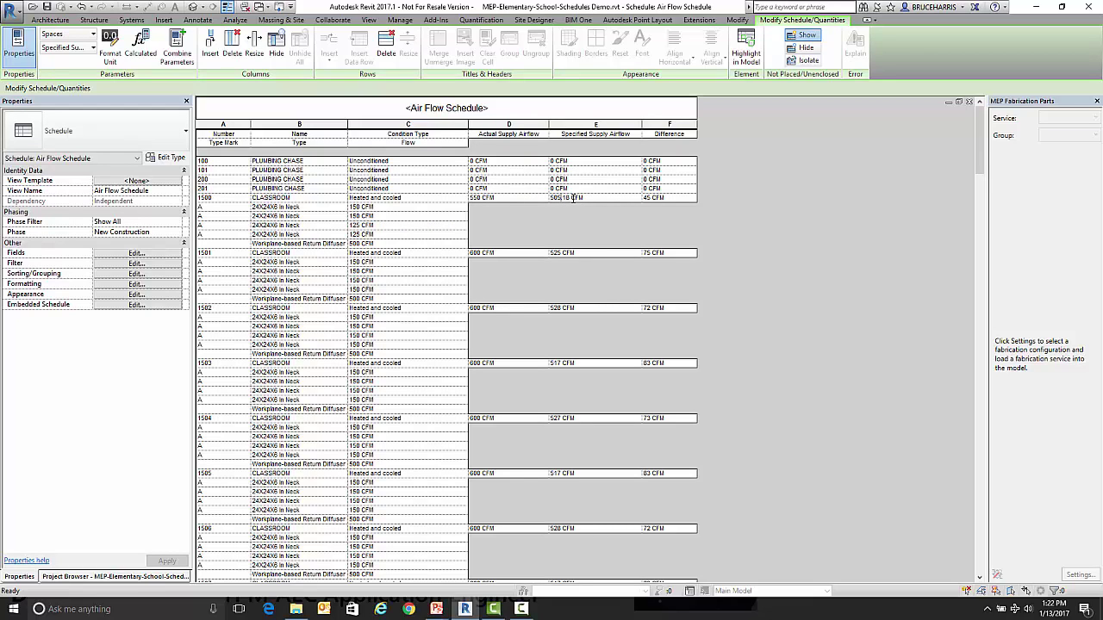
{"action": "left_click_drag", "start_coordinate": [573, 198], "coordinate": [550, 198]}
{"action": "type", "text": "525"}
{"action": "key", "text": "Return"}
Set the flow of the second 24X24X6 In Neck air terminal in classroom 1500 to 125 CFM.
{"action": "left_click", "coordinate": [360, 216]}
{"action": "left_click_drag", "start_coordinate": [370, 216], "coordinate": [350, 216]}
{"action": "type", "text": "1"}
{"action": "left_click", "coordinate": [405, 226]}
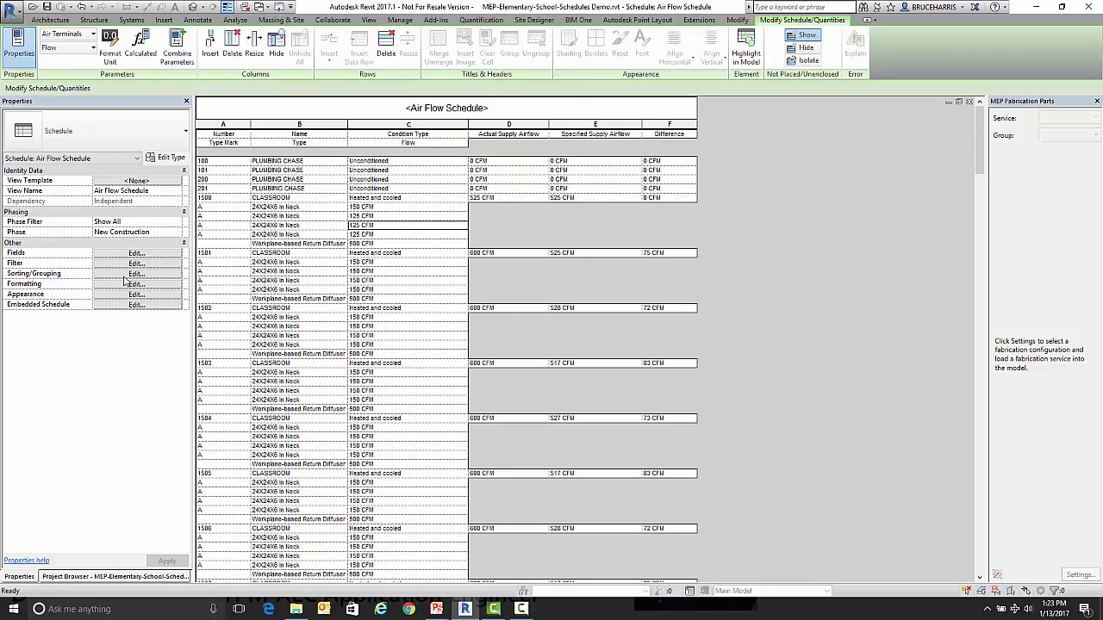
Give the Actual Supply Airflow field a conditional format that tests for Equal To 0 CFM.
{"action": "left_click", "coordinate": [121, 284]}
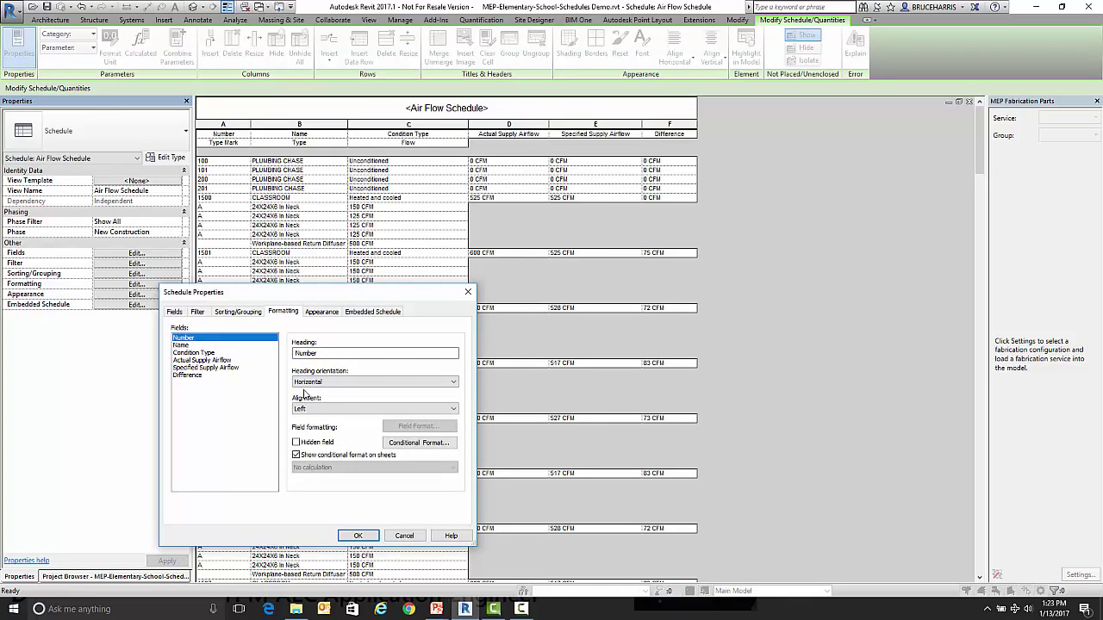
{"action": "left_click", "coordinate": [201, 360]}
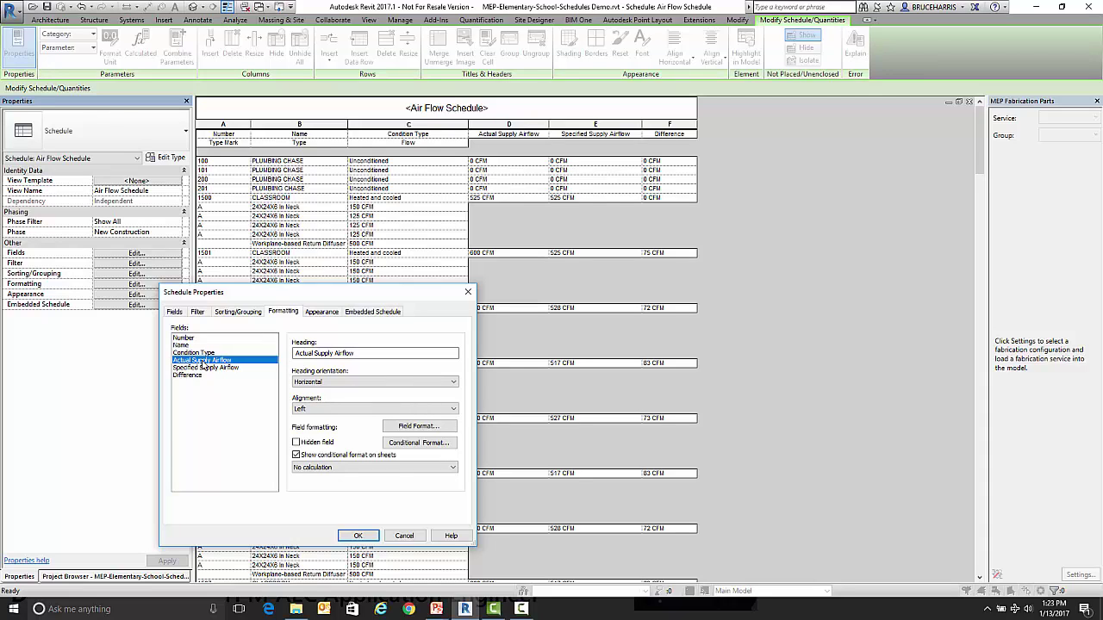
{"action": "left_click", "coordinate": [413, 443]}
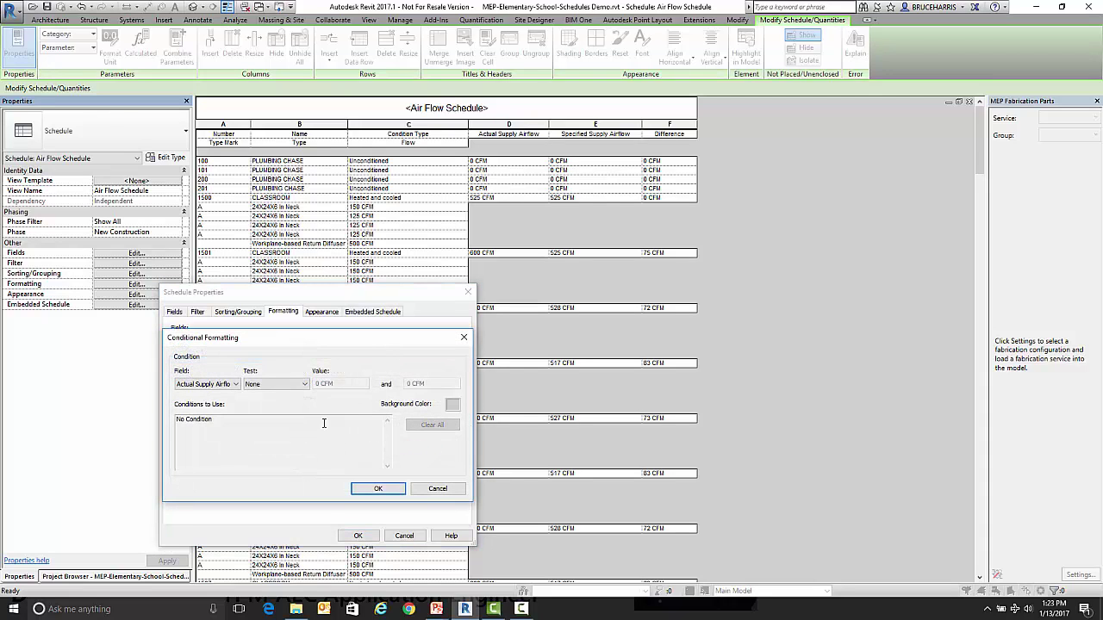
{"action": "left_click", "coordinate": [304, 385]}
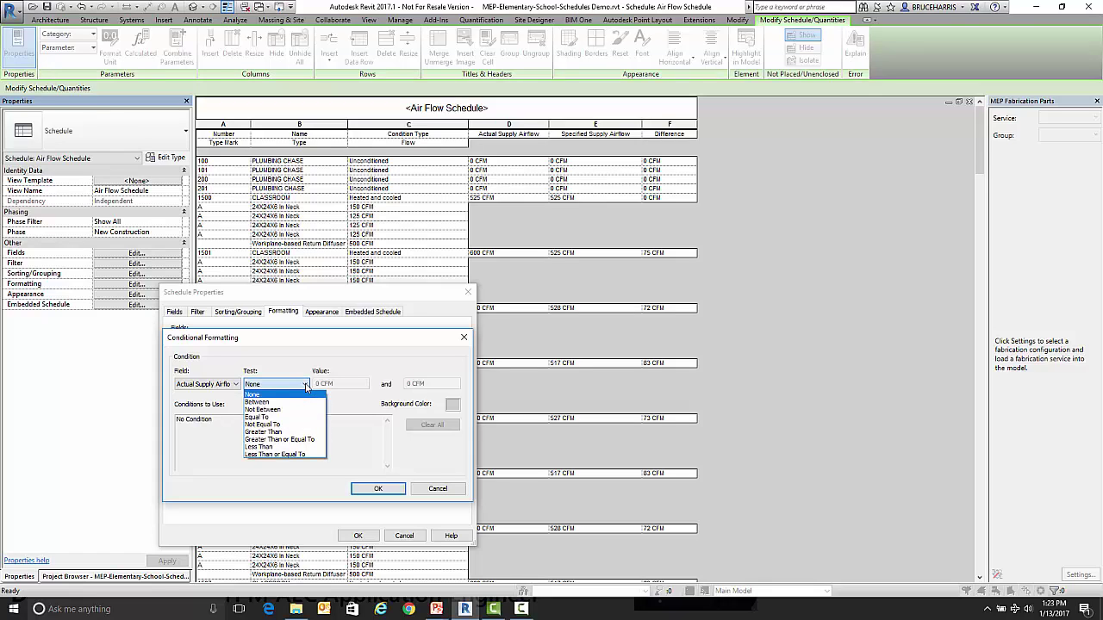
{"action": "left_click", "coordinate": [259, 417]}
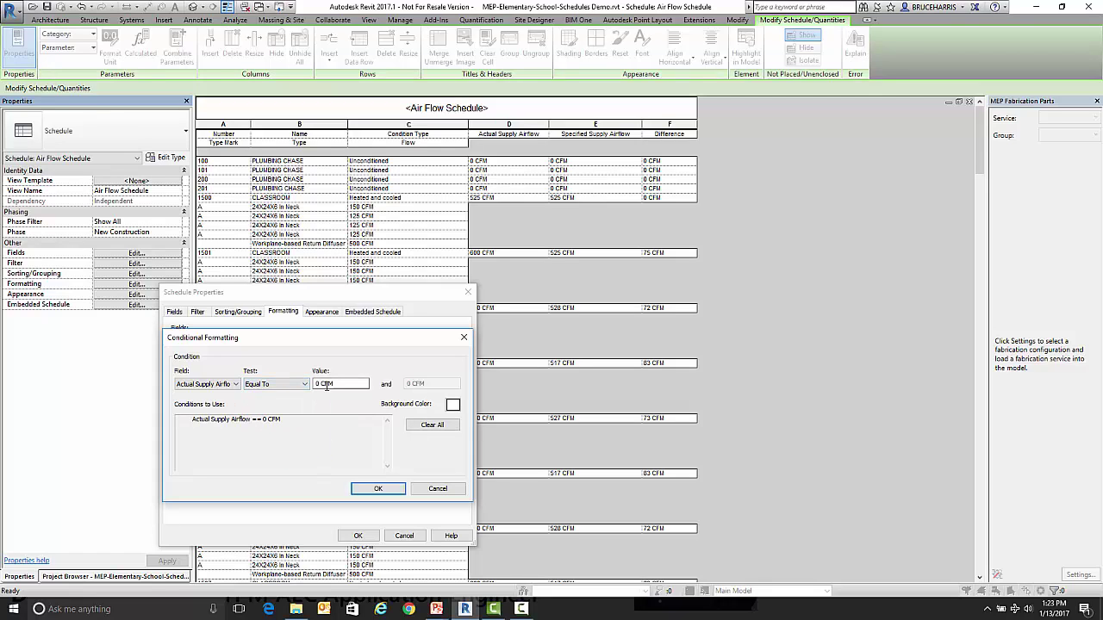
Set the background color of the Actual Supply Airflow condition to pink, RGB 248-109-168, and accept the conditional format.
{"action": "left_click", "coordinate": [452, 404]}
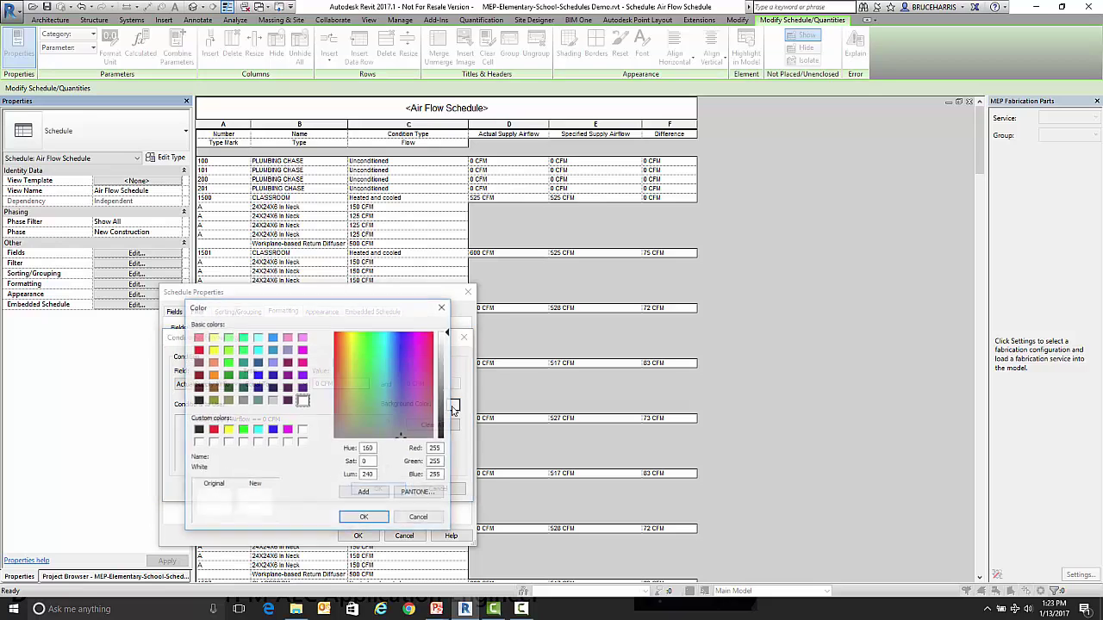
{"action": "left_click", "coordinate": [429, 342]}
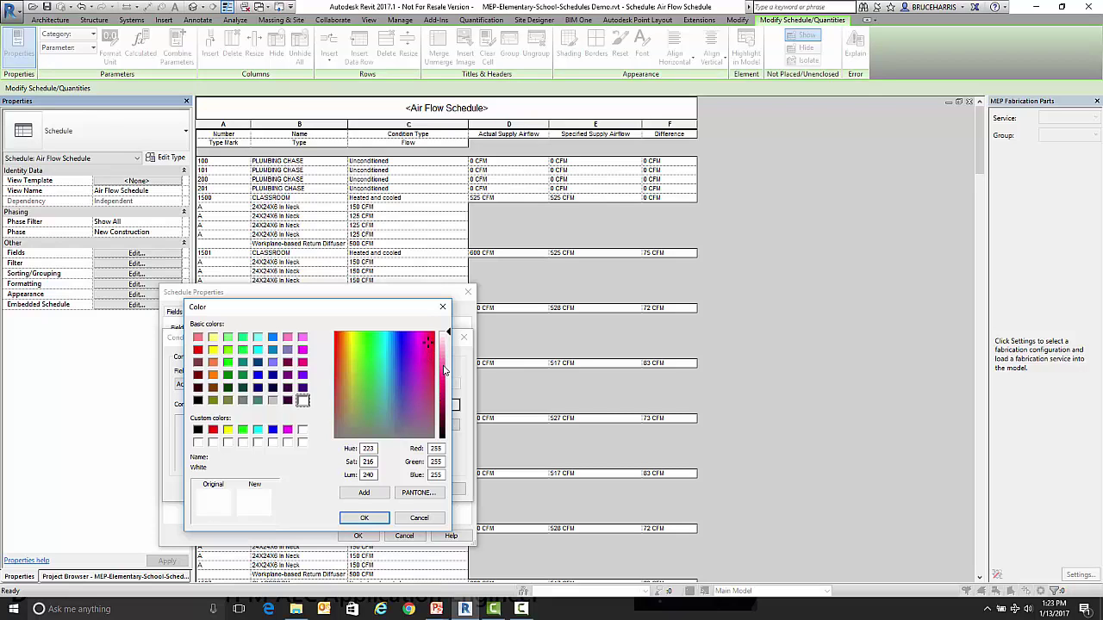
{"action": "left_click", "coordinate": [444, 365]}
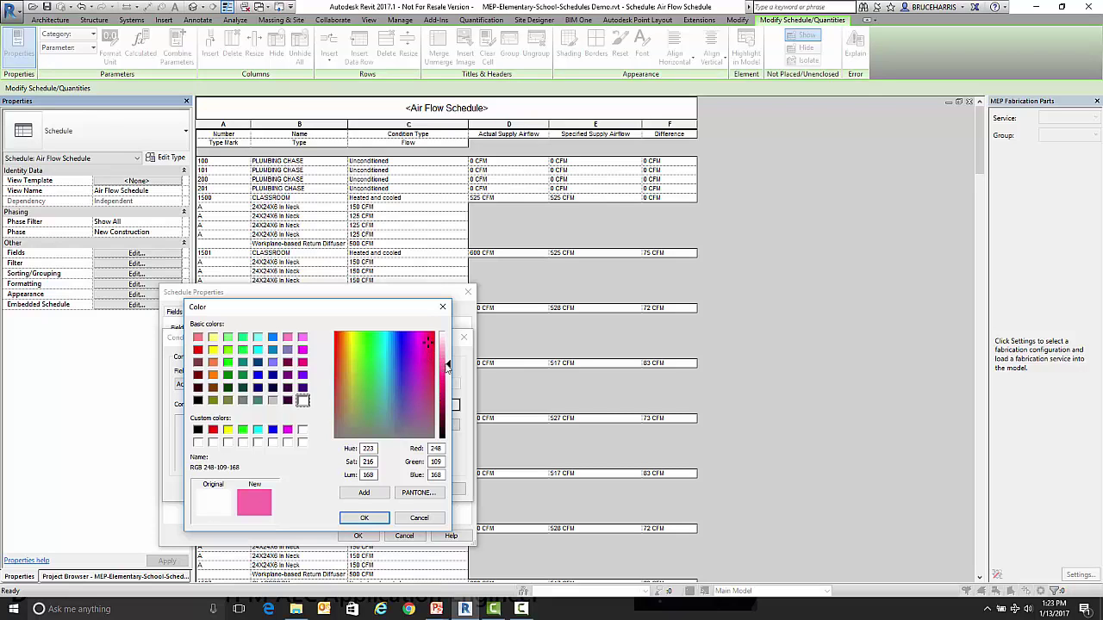
{"action": "left_click", "coordinate": [365, 518]}
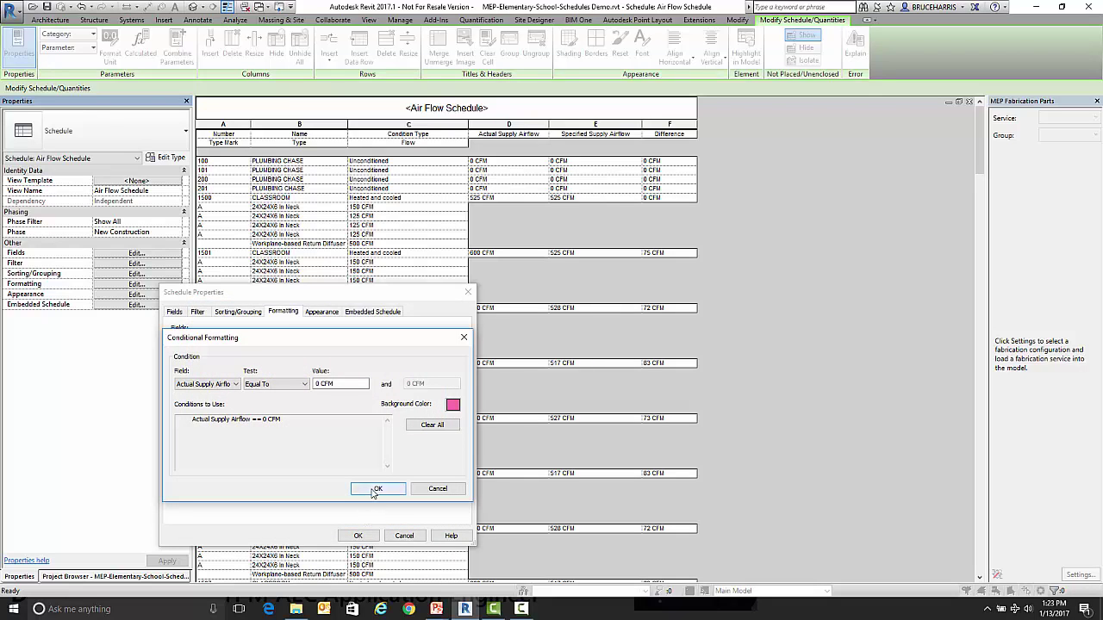
{"action": "left_click", "coordinate": [376, 489]}
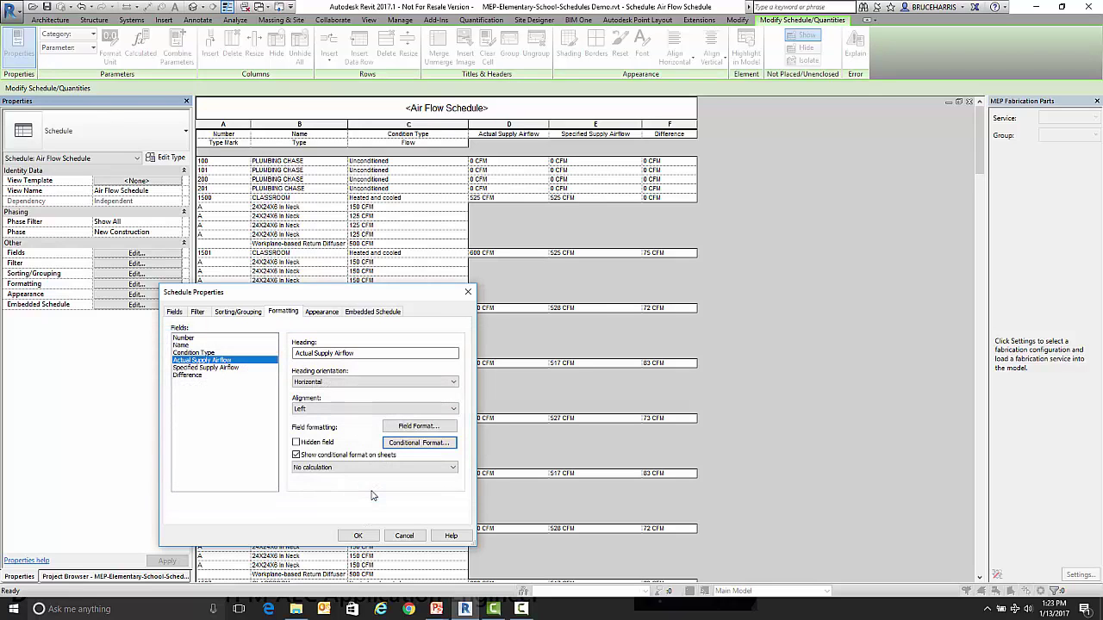
Give the Difference field a conditional format that tests for Not Between -25 CFM and 25 CFM.
{"action": "left_click", "coordinate": [187, 376]}
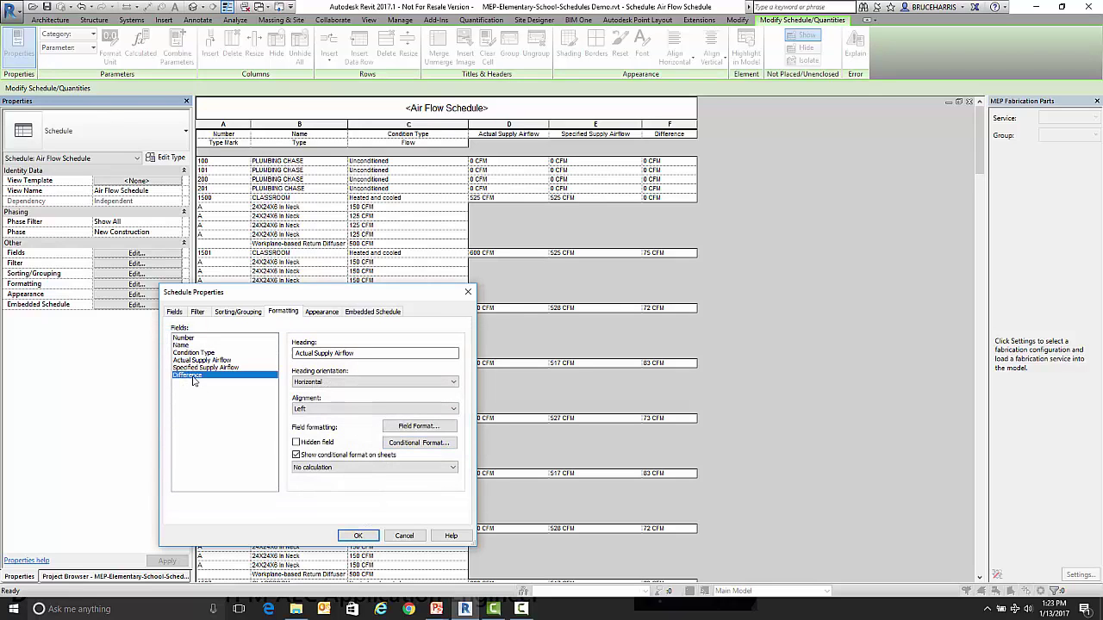
{"action": "left_click", "coordinate": [406, 444]}
{"action": "left_click", "coordinate": [203, 385]}
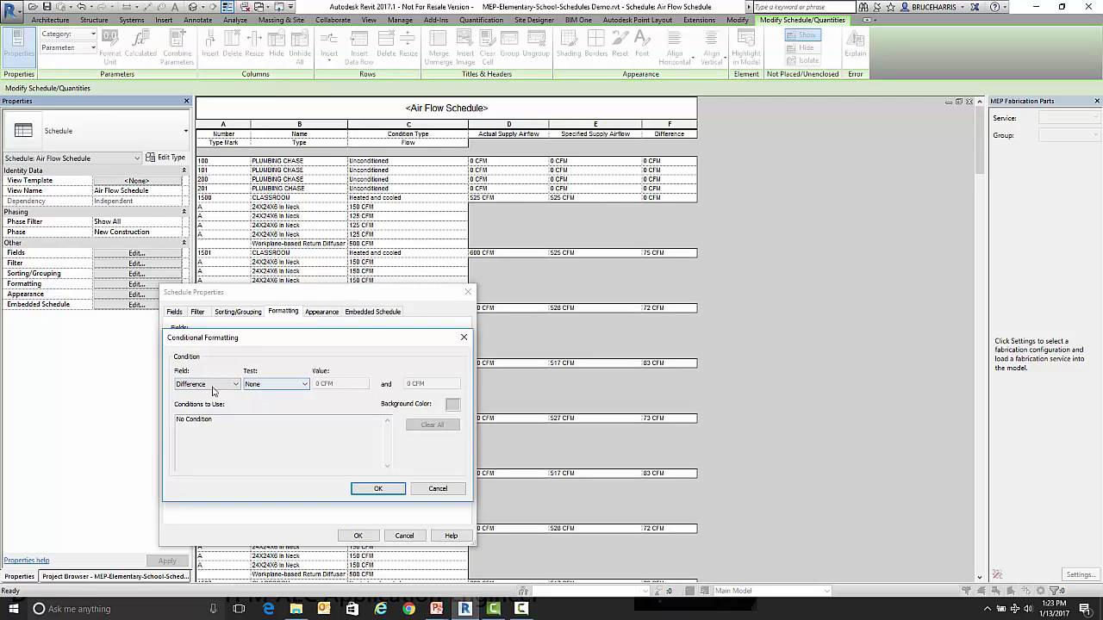
{"action": "left_click", "coordinate": [300, 384]}
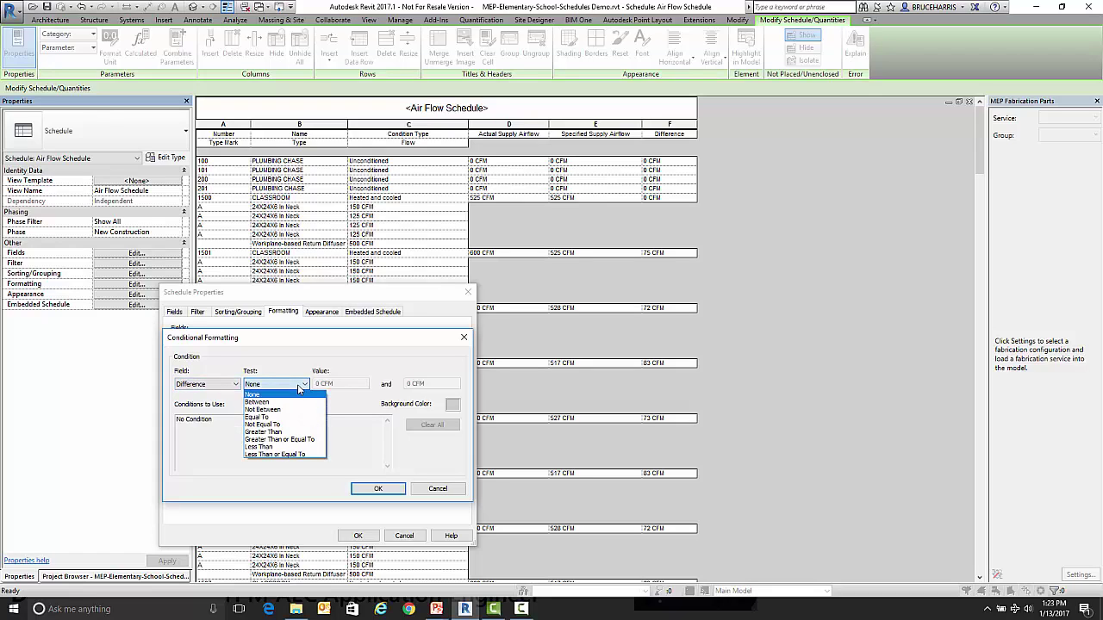
{"action": "left_click", "coordinate": [263, 409]}
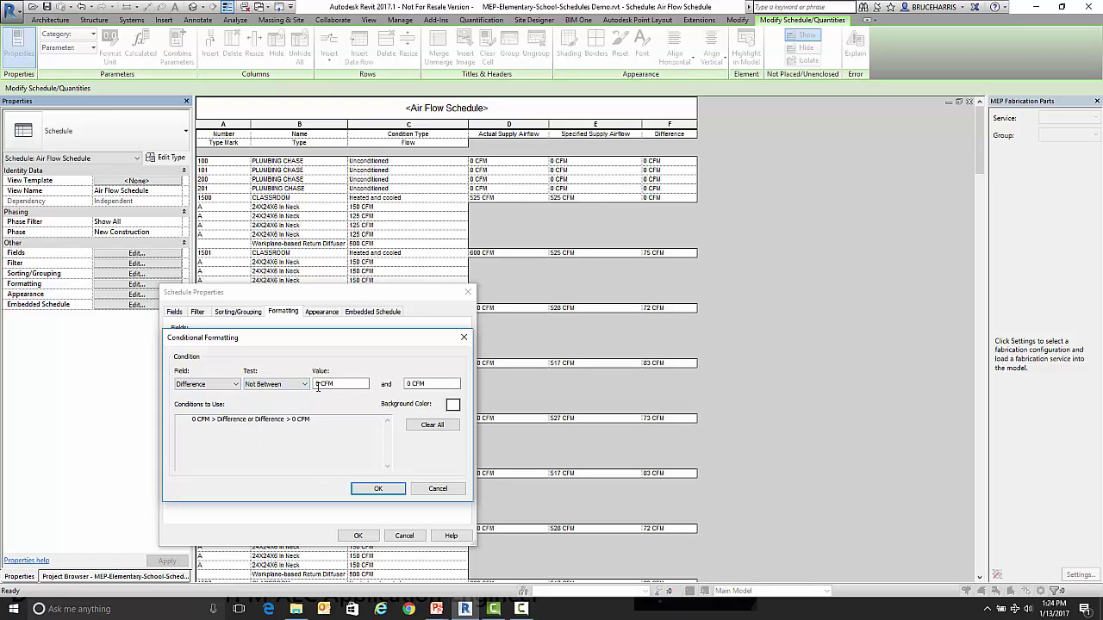
{"action": "left_click", "coordinate": [317, 384]}
{"action": "double_click", "coordinate": [316, 383]}
{"action": "type", "text": "-25"}
{"action": "left_click", "coordinate": [406, 383]}
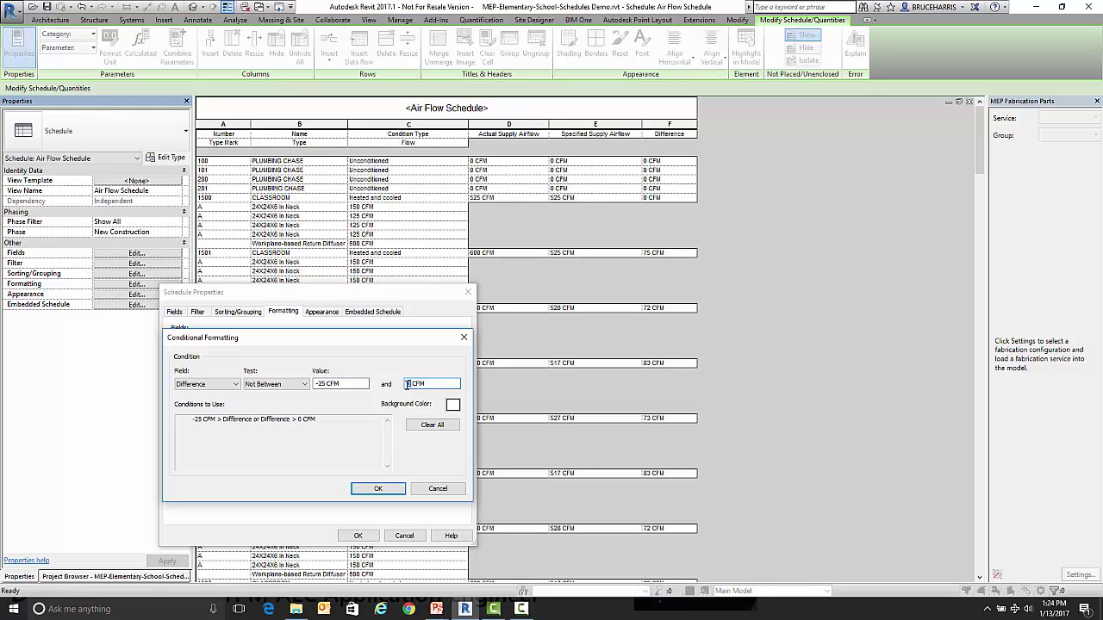
{"action": "type", "text": "25"}
Set the Difference condition's background color to magenta, RGB 232-096-204, and apply the conditional formats to the schedule.
{"action": "left_click", "coordinate": [454, 405]}
{"action": "left_click", "coordinate": [421, 359]}
{"action": "left_click", "coordinate": [447, 371]}
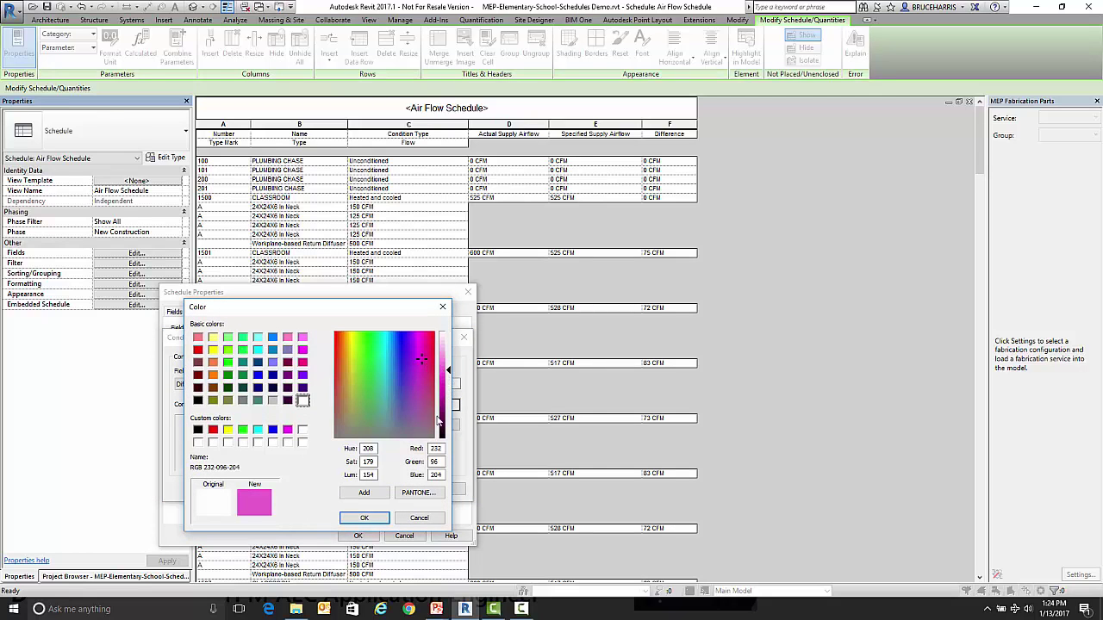
{"action": "left_click", "coordinate": [363, 521]}
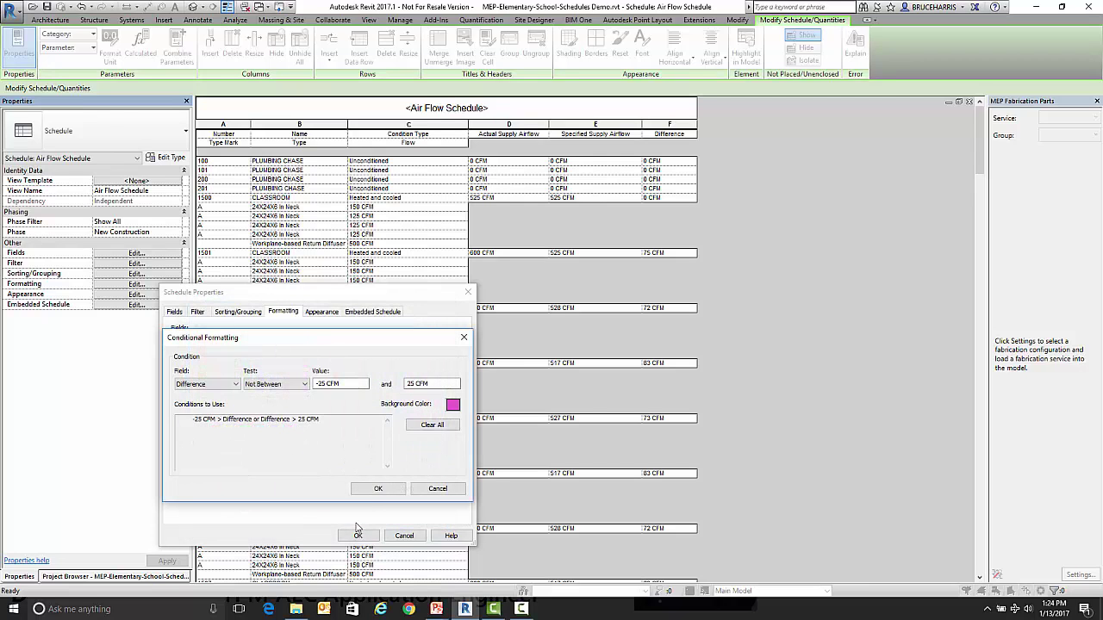
{"action": "left_click", "coordinate": [366, 489]}
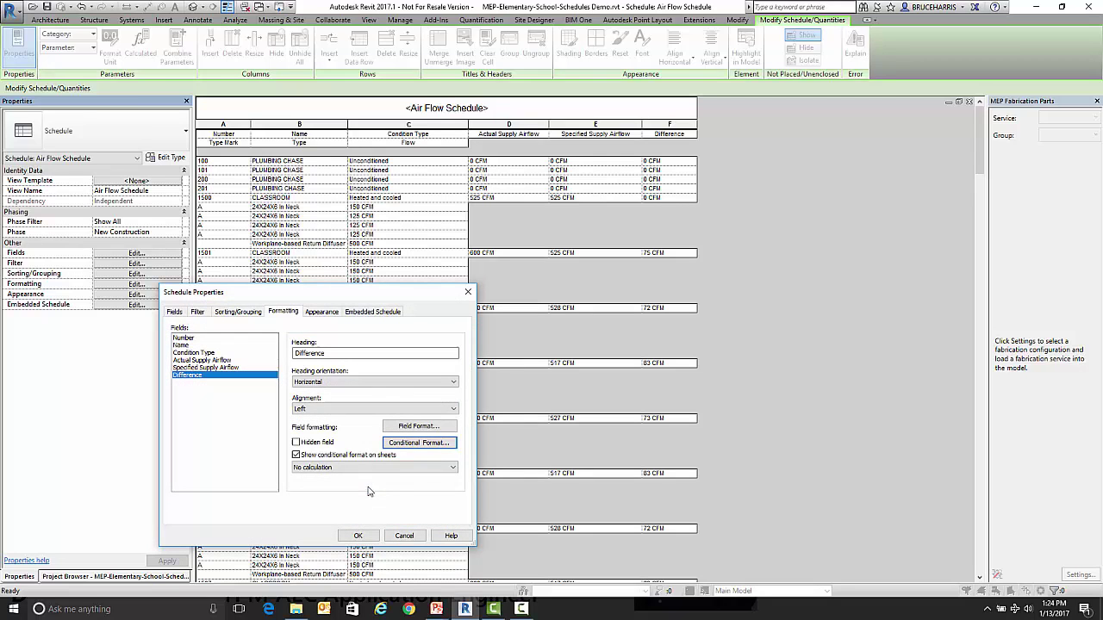
{"action": "left_click", "coordinate": [358, 535]}
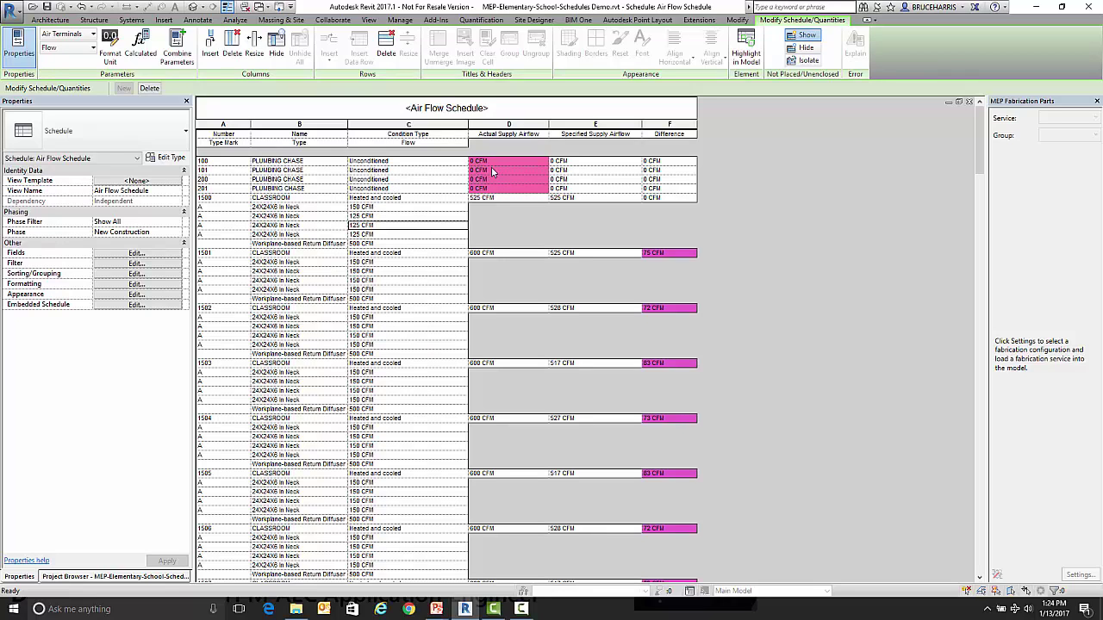
{"action": "scroll", "coordinate": [435, 319], "scroll_direction": "down", "scroll_amount": 5}
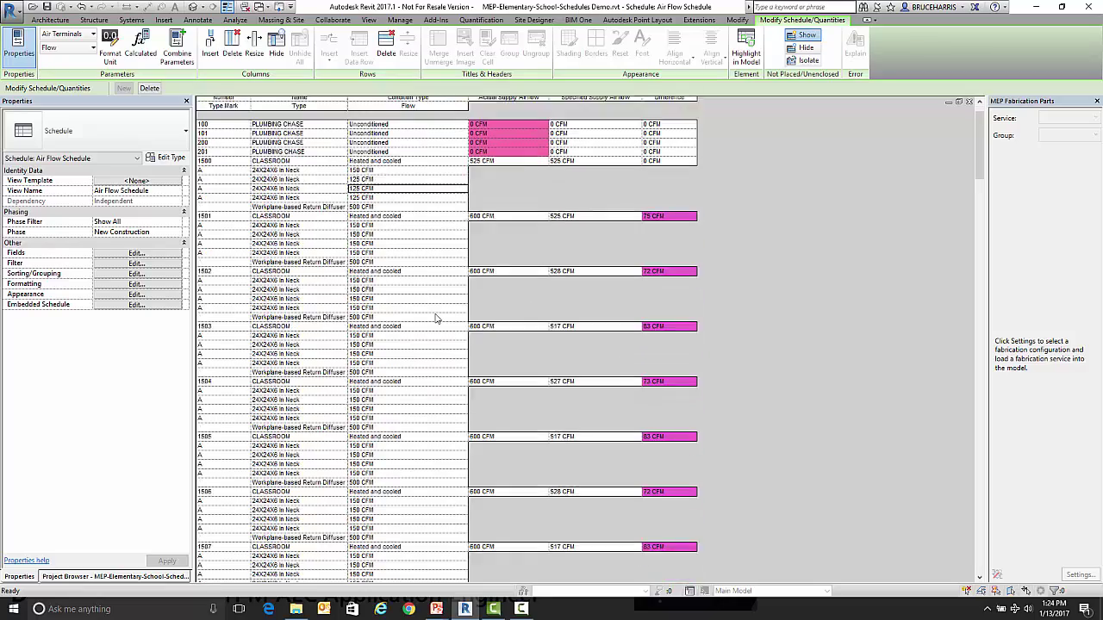
Re-enter 525 CFM as classroom 1501's Specified Supply Airflow and set classroom 1502's Specified Supply Airflow to 550 CFM.
{"action": "scroll", "coordinate": [435, 319], "scroll_direction": "down", "scroll_amount": 7}
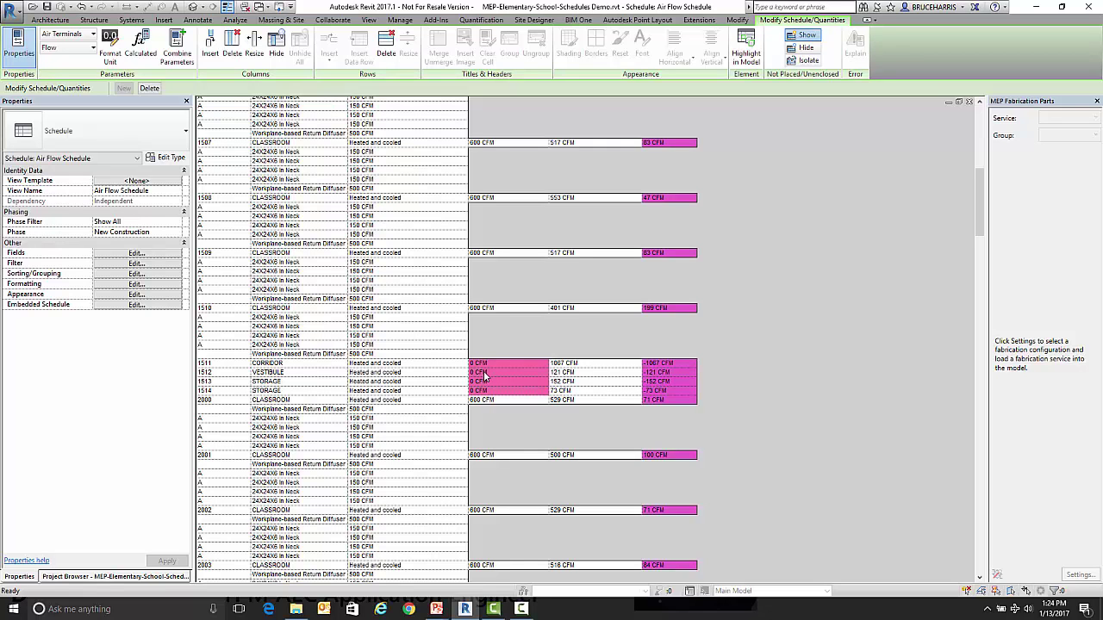
{"action": "scroll", "coordinate": [484, 376], "scroll_direction": "up", "scroll_amount": 10}
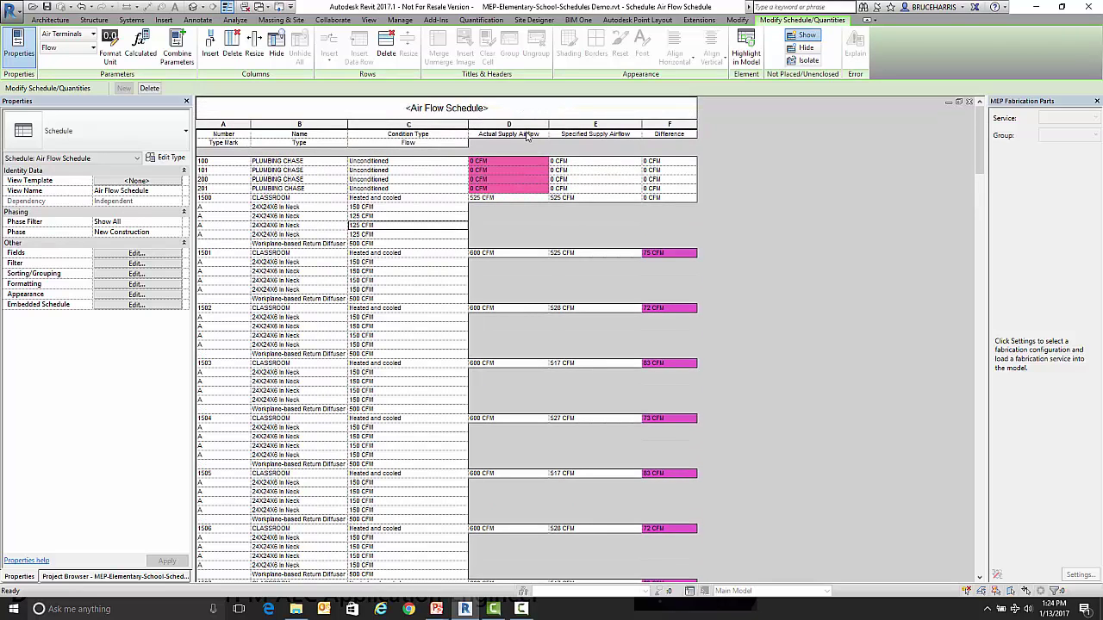
{"action": "left_click", "coordinate": [561, 256]}
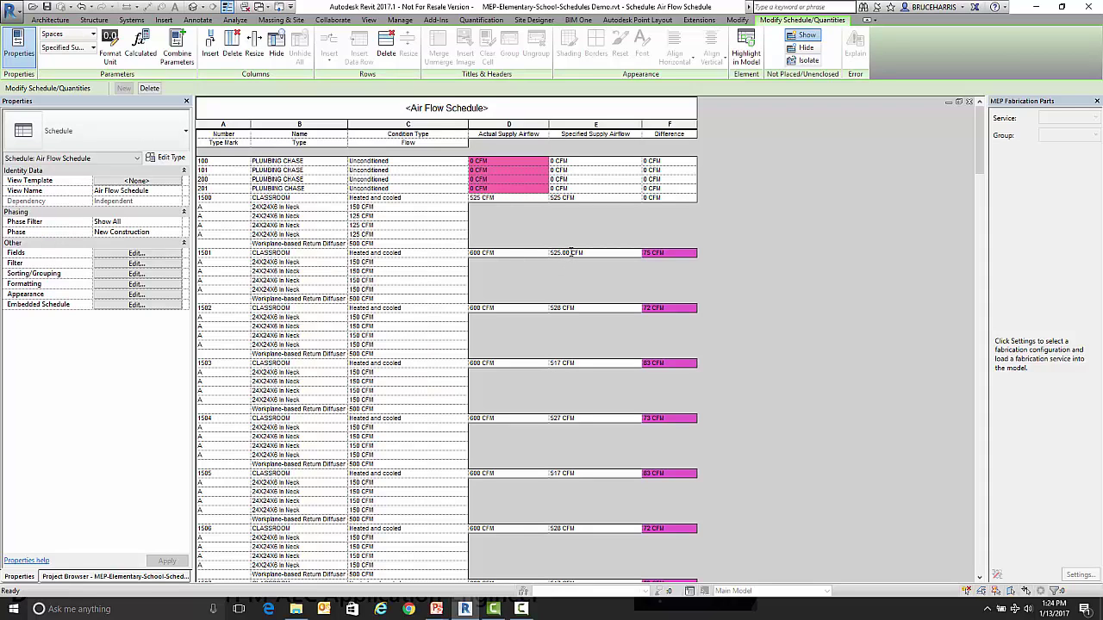
{"action": "double_click", "coordinate": [565, 253]}
{"action": "left_click", "coordinate": [548, 253]}
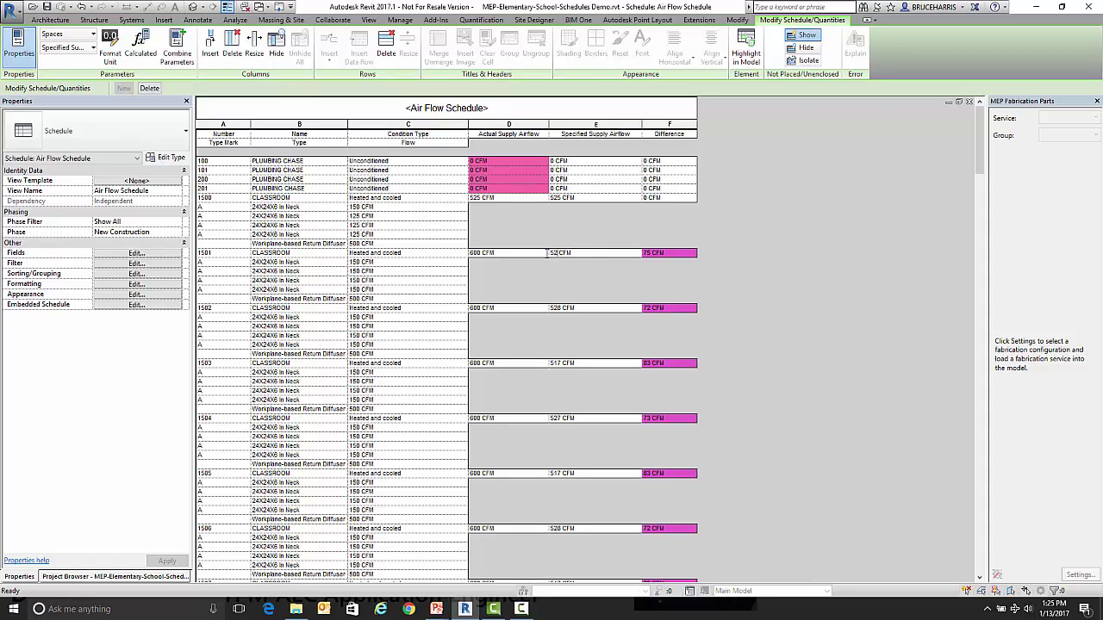
{"action": "left_click", "coordinate": [565, 309]}
{"action": "left_click_drag", "start_coordinate": [572, 308], "coordinate": [550, 307]}
{"action": "type", "text": "550"}
{"action": "key", "text": "Return"}
Set the Flow of the first three 24X24X6 In Neck air terminals in classroom 1501 to 125 CFM each.
{"action": "left_click", "coordinate": [362, 262]}
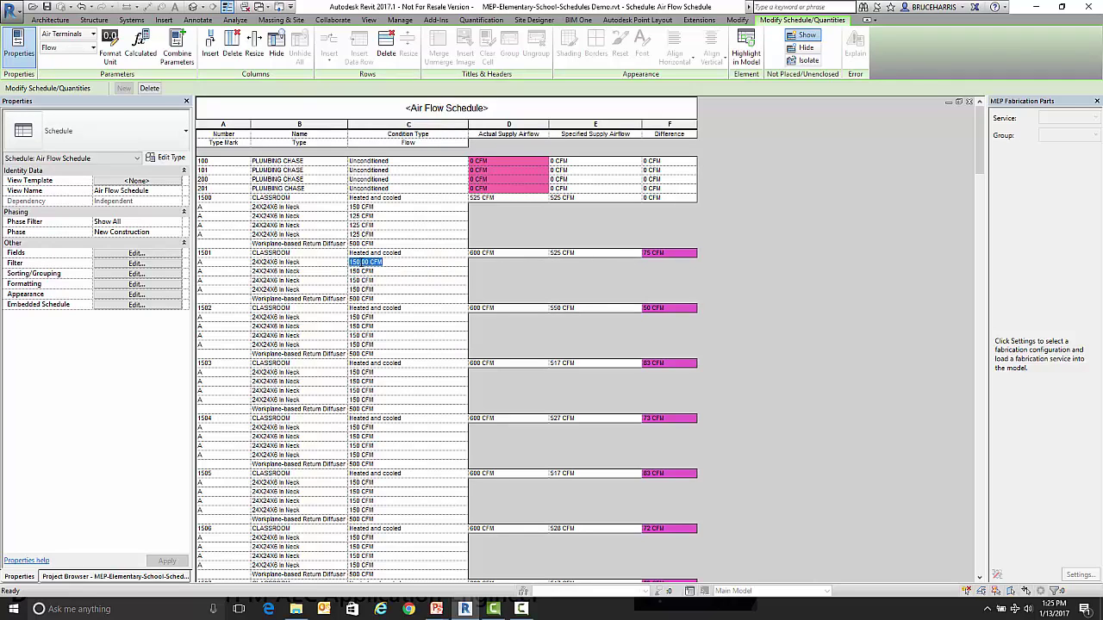
{"action": "left_click", "coordinate": [356, 262]}
{"action": "left_click", "coordinate": [362, 271]}
{"action": "left_click_drag", "start_coordinate": [369, 271], "coordinate": [353, 271]}
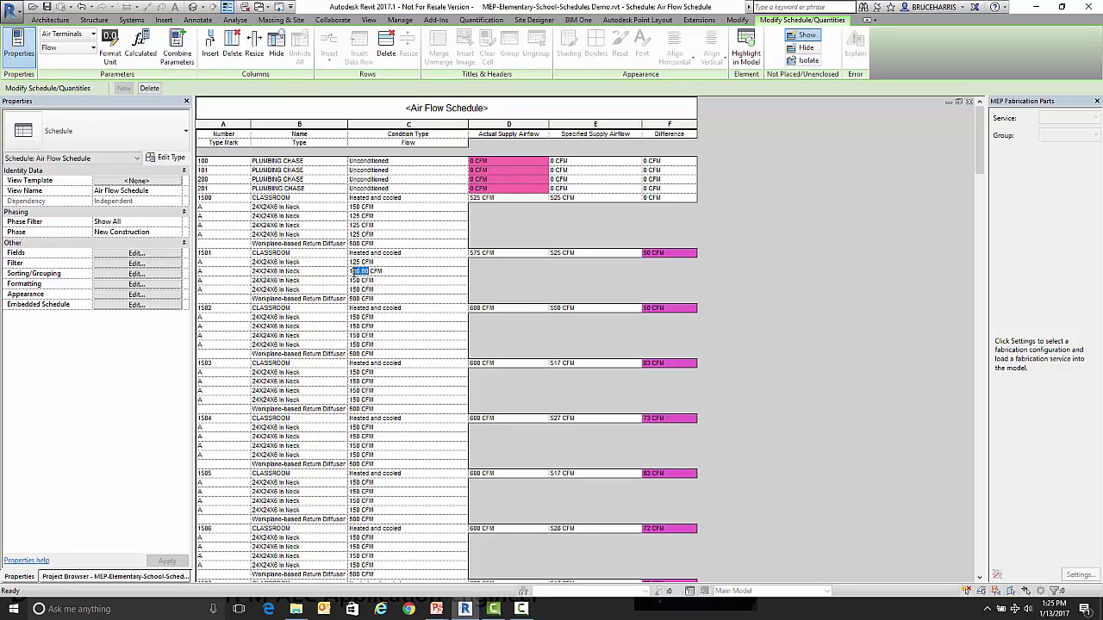
{"action": "left_click", "coordinate": [355, 280]}
{"action": "left_click_drag", "start_coordinate": [373, 280], "coordinate": [350, 280]}
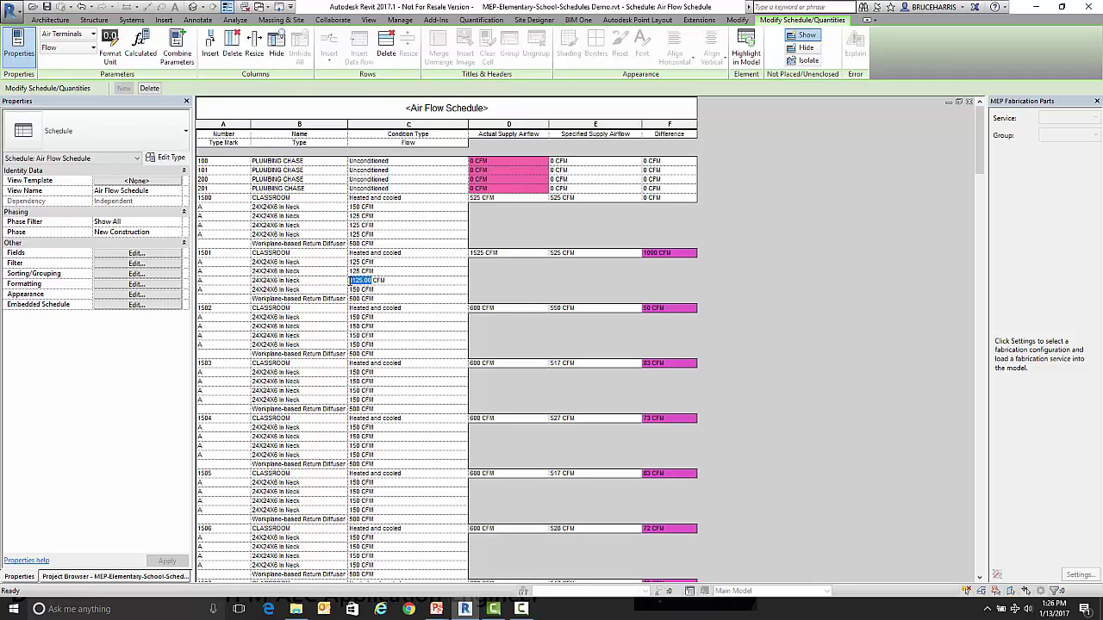
{"action": "type", "text": "125"}
{"action": "left_click", "coordinate": [437, 290]}
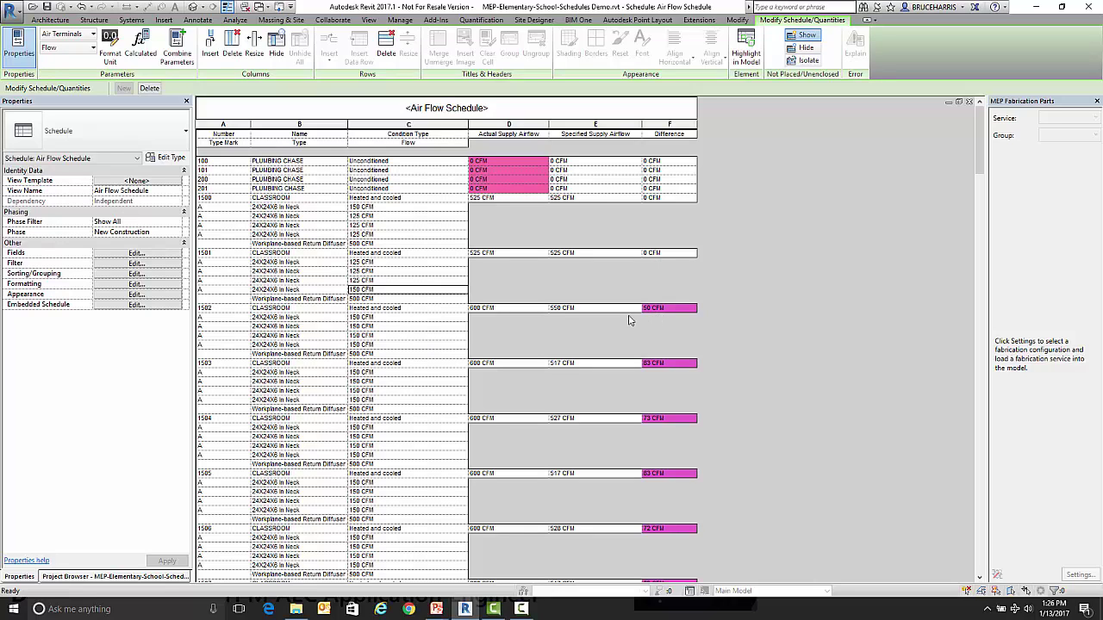
Set the Flow of the third and fourth 24X24X6 In Neck air terminals in classroom 1502 to 125 CFM each.
{"action": "left_click", "coordinate": [358, 335]}
{"action": "type", "text": "125"}
{"action": "key", "text": "Return"}
{"action": "left_click", "coordinate": [362, 345]}
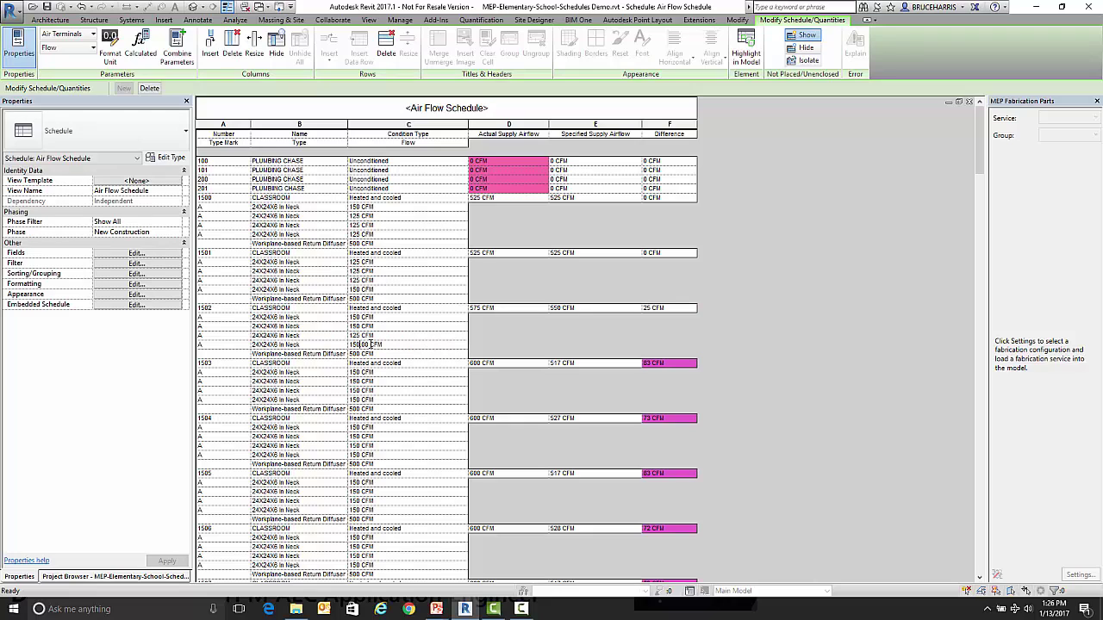
{"action": "left_click_drag", "start_coordinate": [369, 345], "coordinate": [342, 345]}
{"action": "type", "text": "125"}
{"action": "key", "text": "Return"}
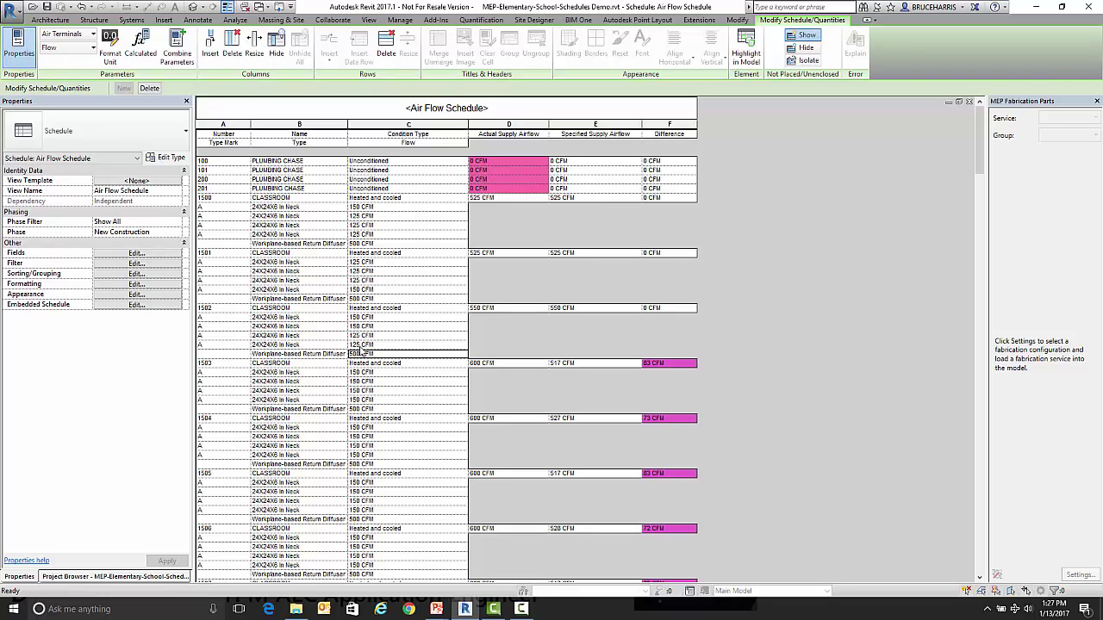
Change the type of the first two air terminals in classroom 1502 to 24x24x8 In Neck.
{"action": "left_click", "coordinate": [306, 321]}
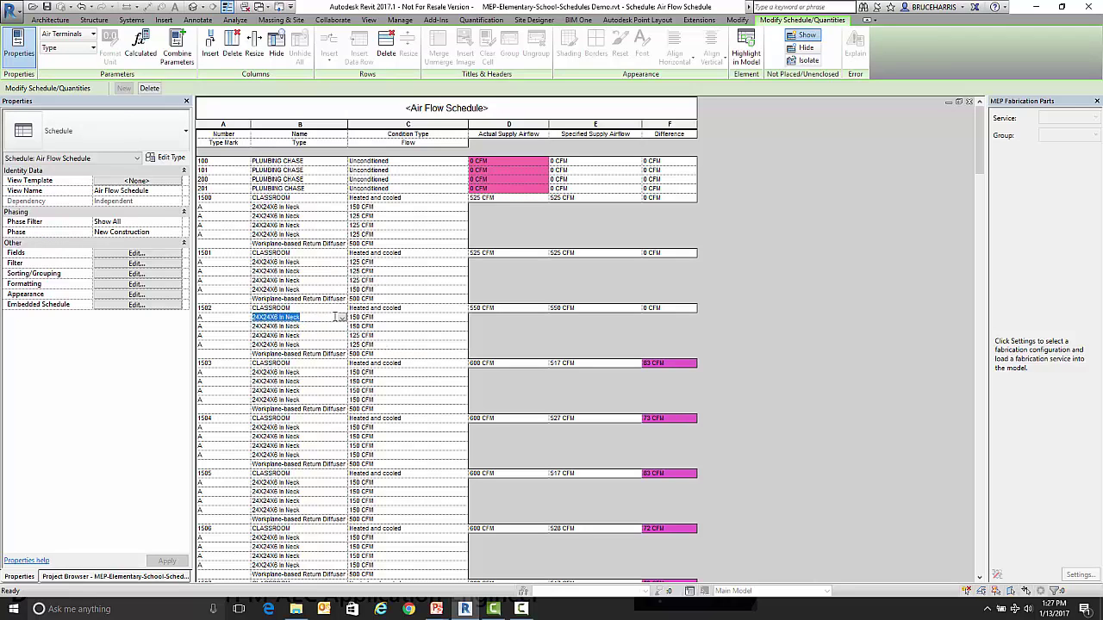
{"action": "left_click", "coordinate": [342, 319]}
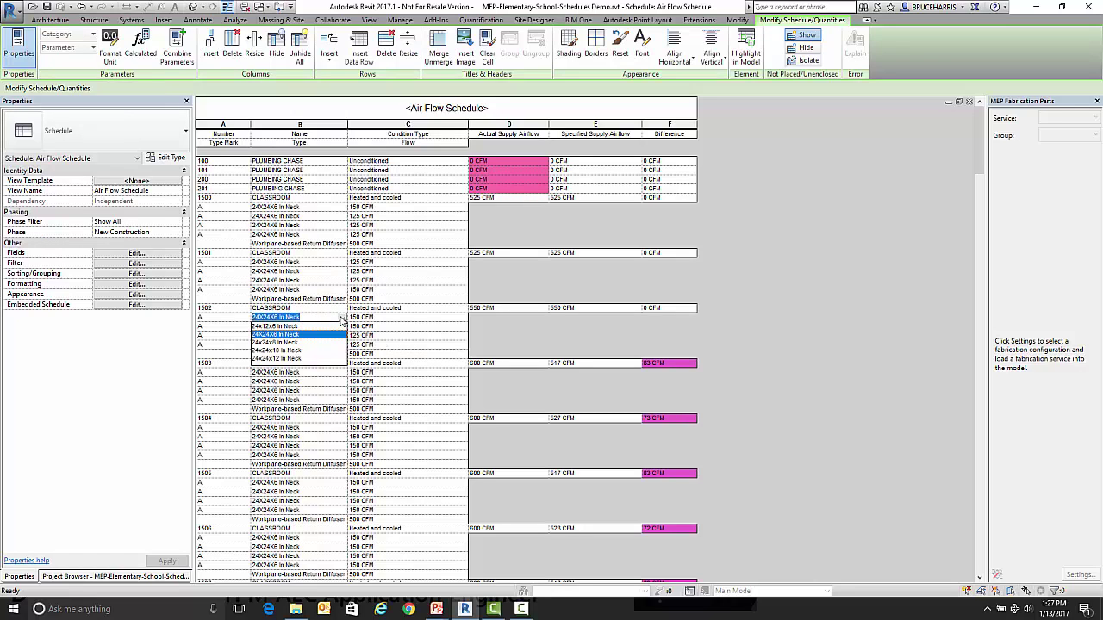
{"action": "left_click", "coordinate": [294, 344]}
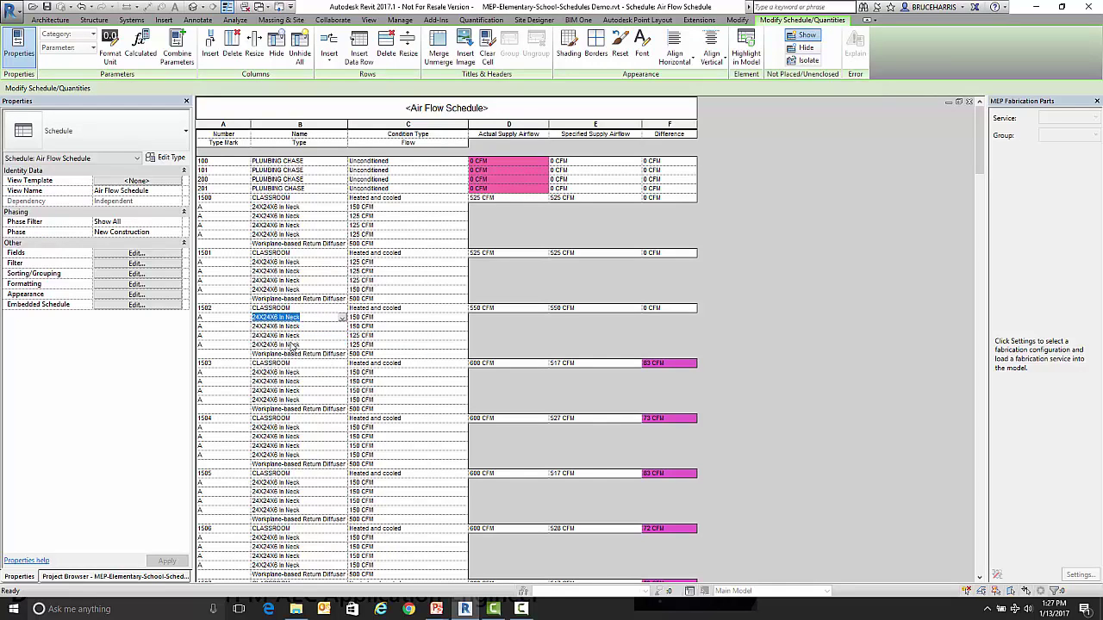
{"action": "left_click", "coordinate": [298, 326]}
{"action": "left_click", "coordinate": [342, 326]}
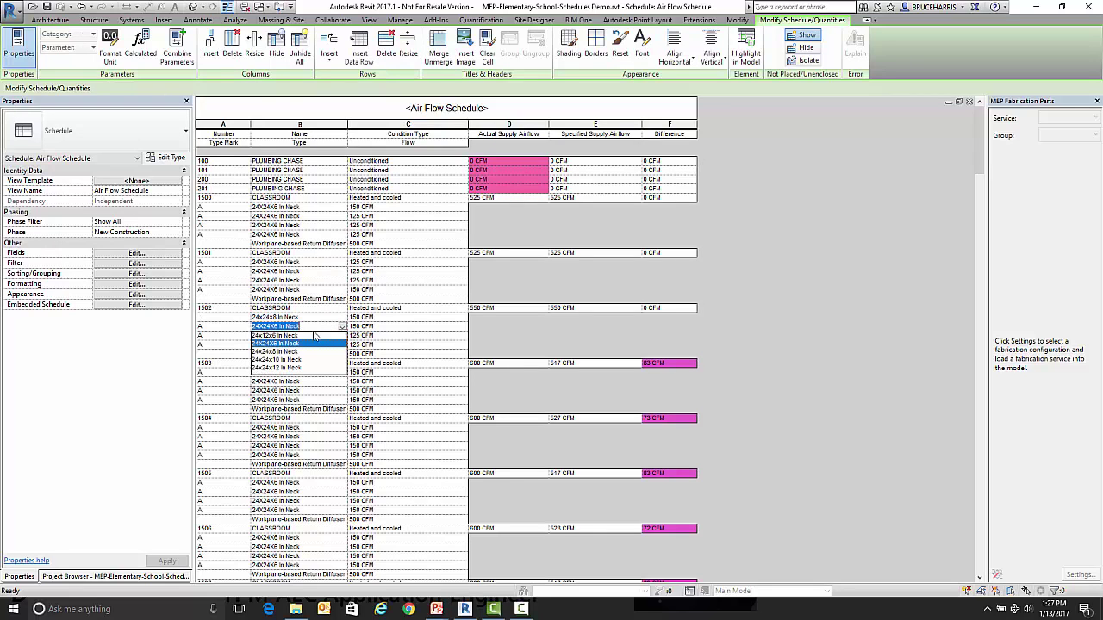
{"action": "left_click", "coordinate": [273, 353]}
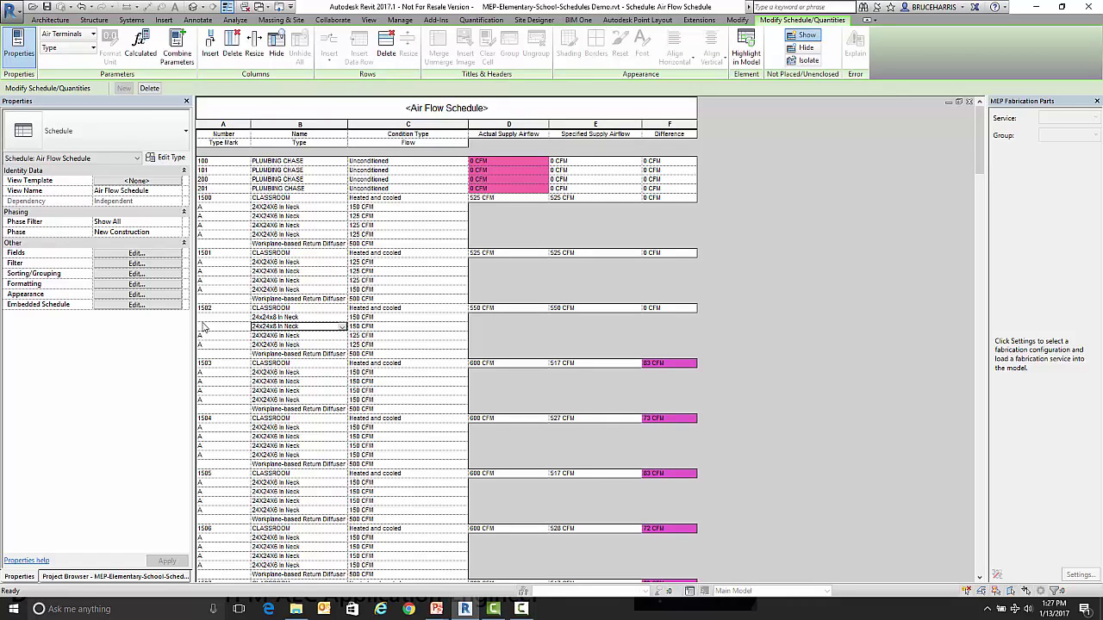
Set the Type Mark of the 24x24x8 In Neck terminals to B and apply it to all elements of that type.
{"action": "left_click", "coordinate": [205, 318]}
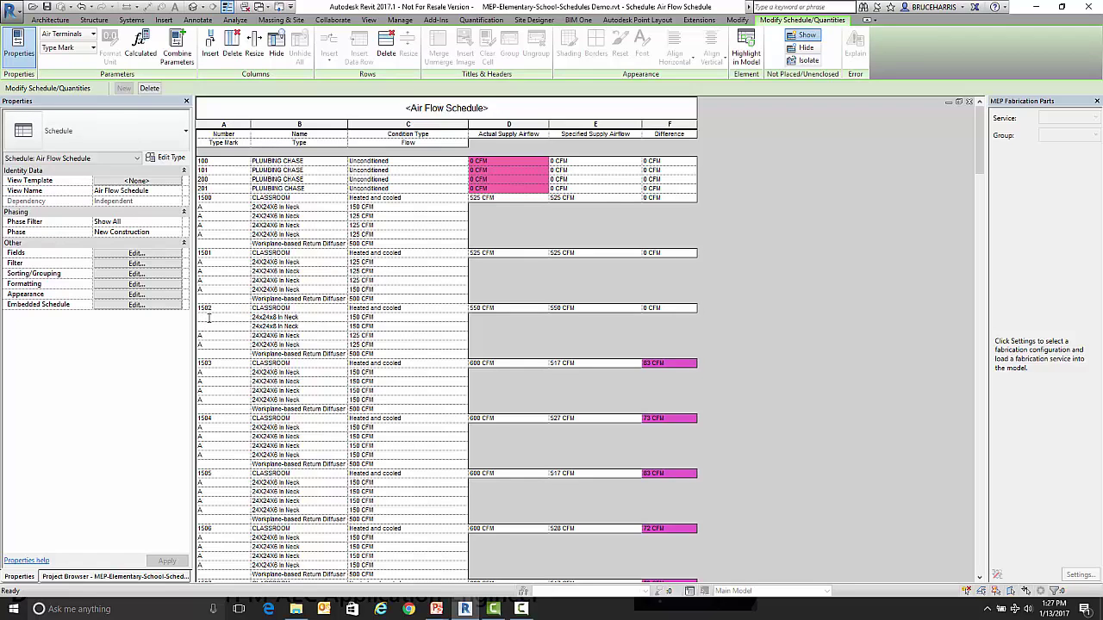
{"action": "type", "text": "B"}
{"action": "key", "text": "Return"}
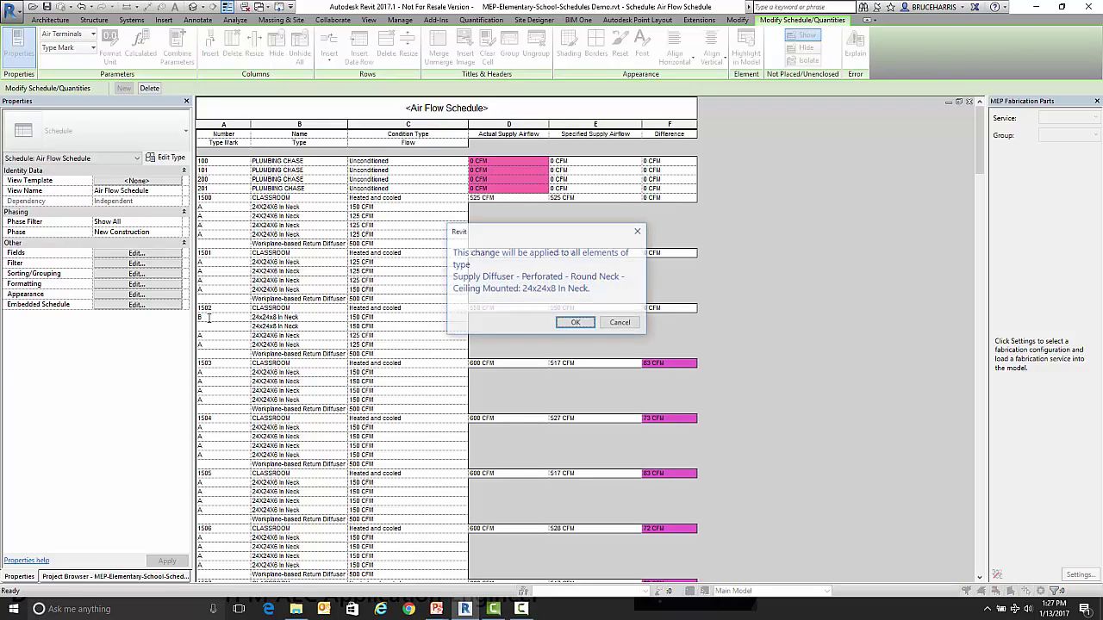
{"action": "left_click", "coordinate": [574, 324]}
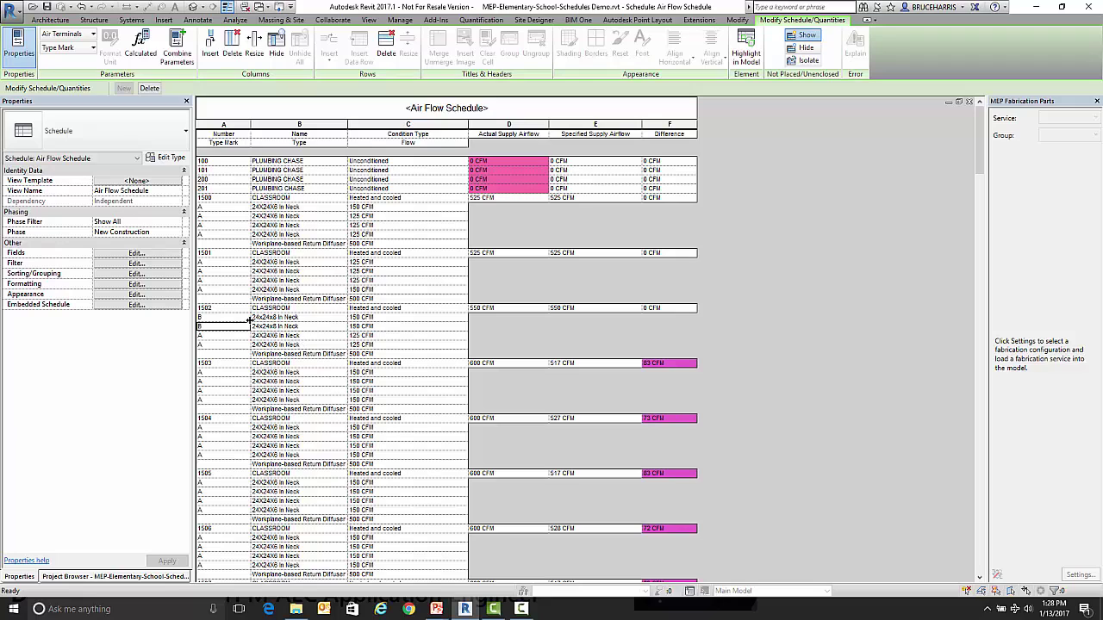
Highlight the classroom 1502 space in the model from the schedule and examine its diffuser tags on the mechanical plan.
{"action": "left_click", "coordinate": [215, 308]}
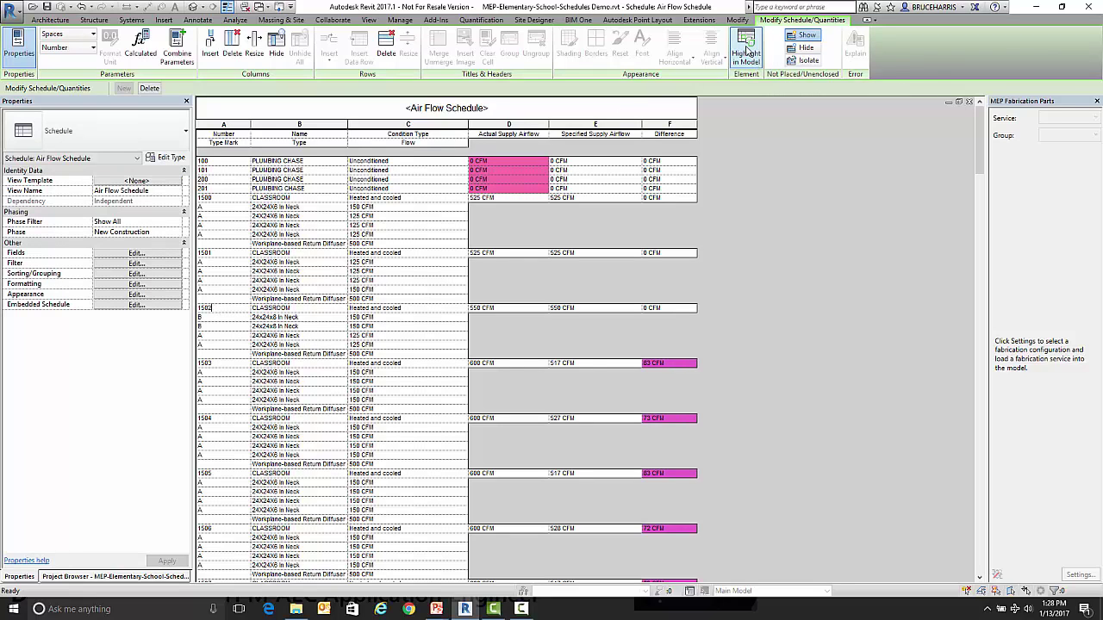
{"action": "left_click", "coordinate": [747, 49]}
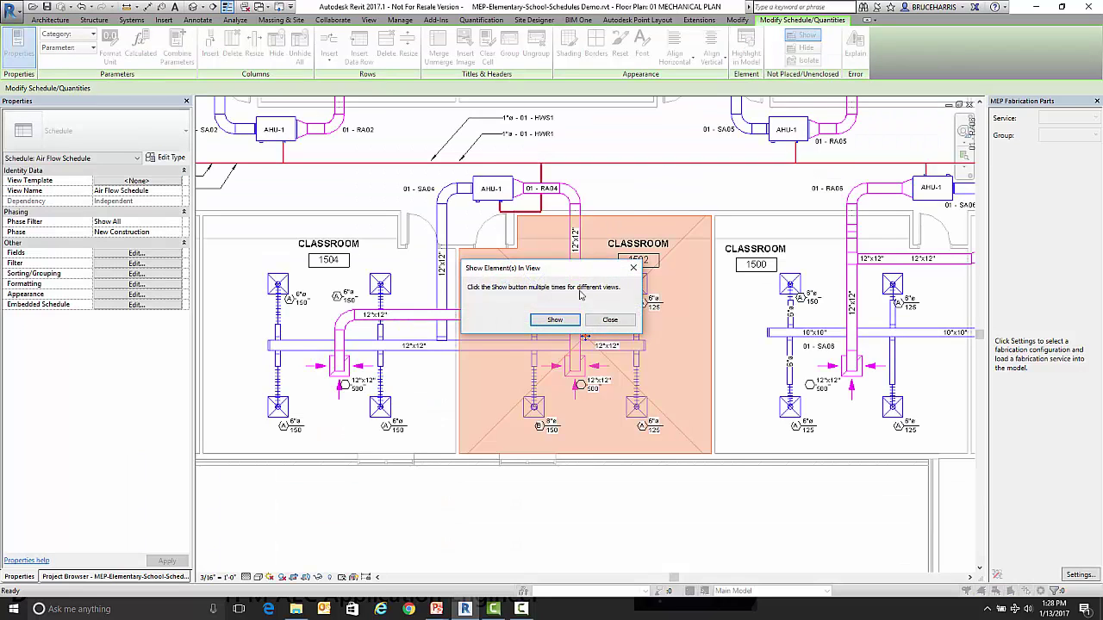
{"action": "left_click", "coordinate": [609, 320]}
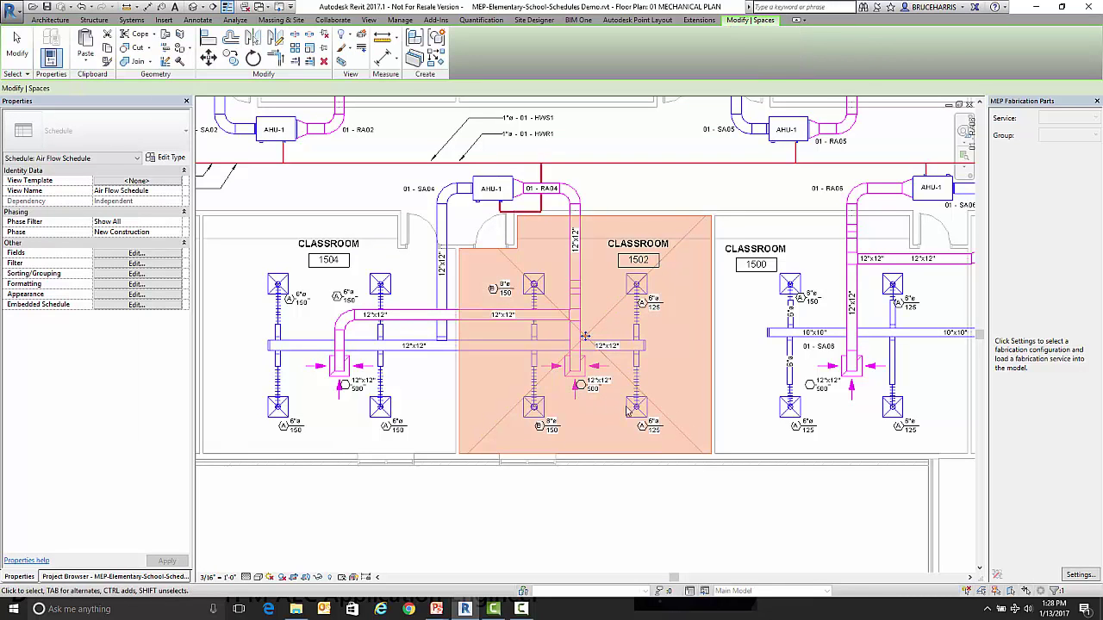
{"action": "left_click", "coordinate": [663, 195]}
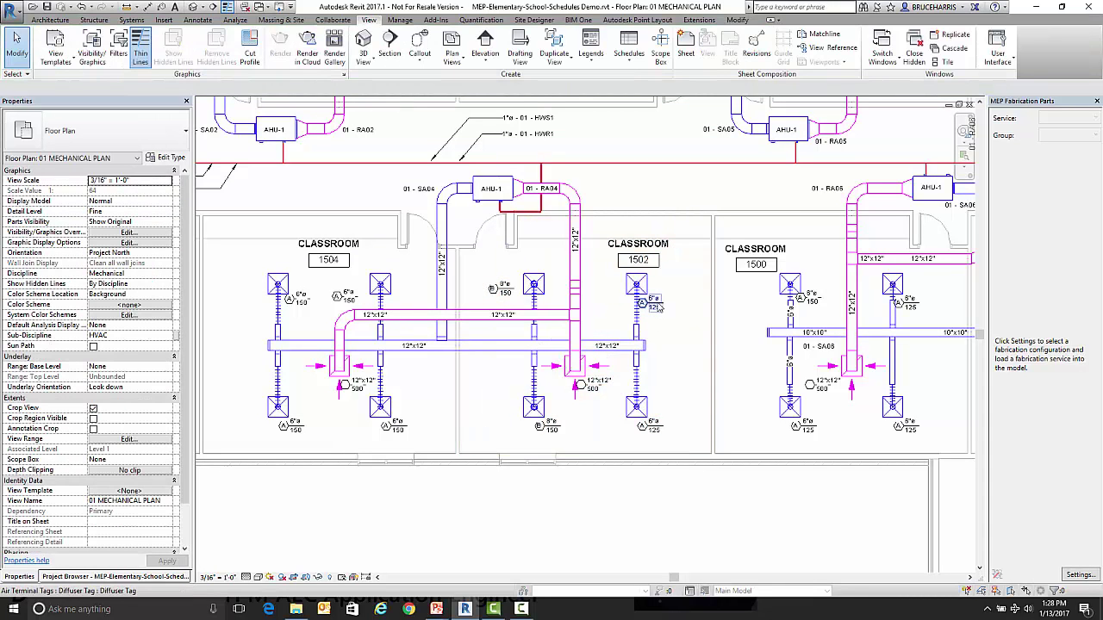
{"action": "scroll", "coordinate": [659, 317], "scroll_direction": "up", "scroll_amount": 4}
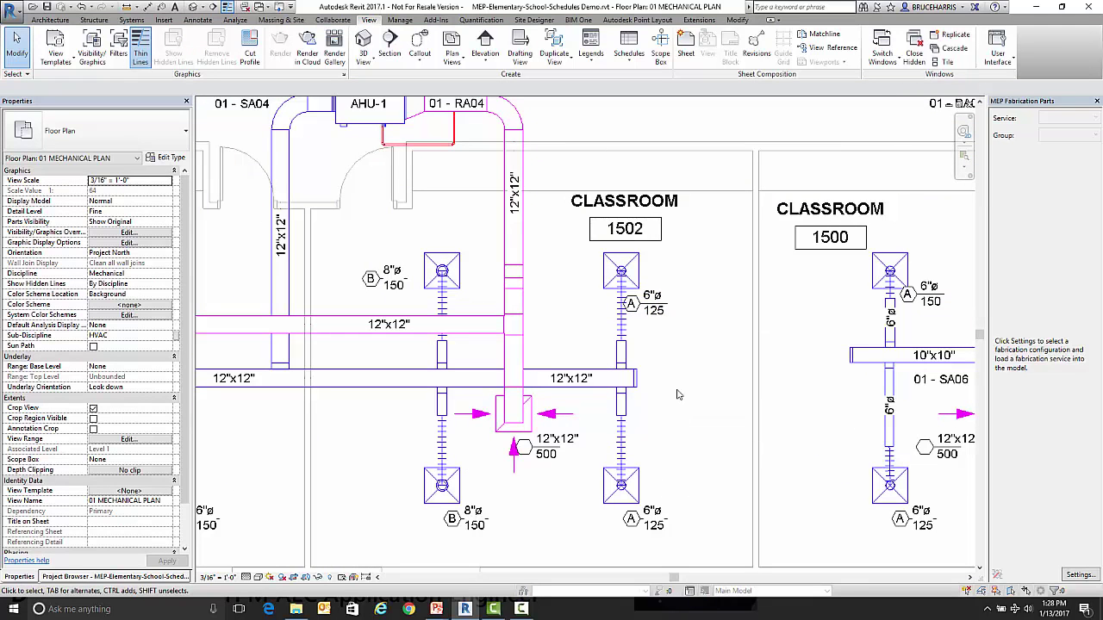
{"action": "scroll", "coordinate": [395, 280], "scroll_direction": "up", "scroll_amount": 2}
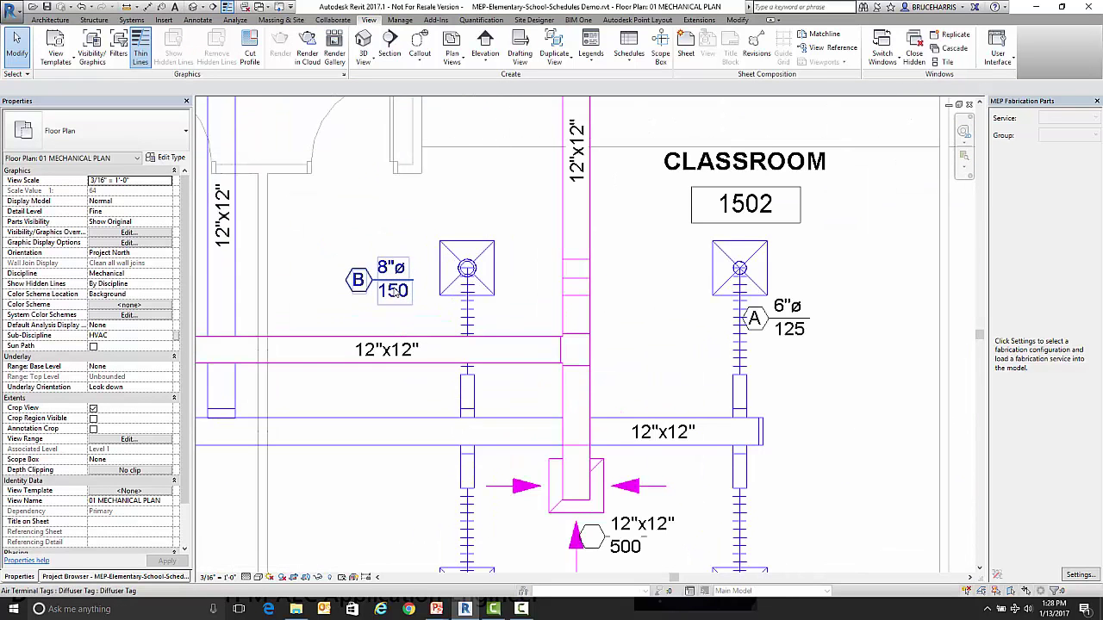
{"action": "scroll", "coordinate": [394, 282], "scroll_direction": "down", "scroll_amount": 2}
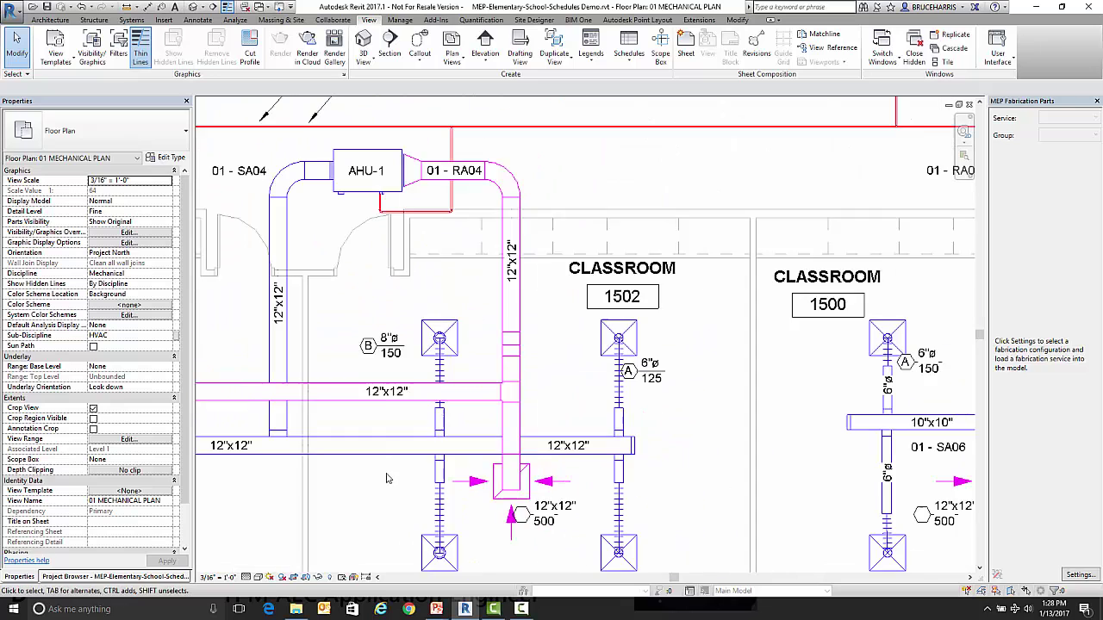
{"action": "middle_click_drag", "start_coordinate": [345, 448], "coordinate": [402, 295]}
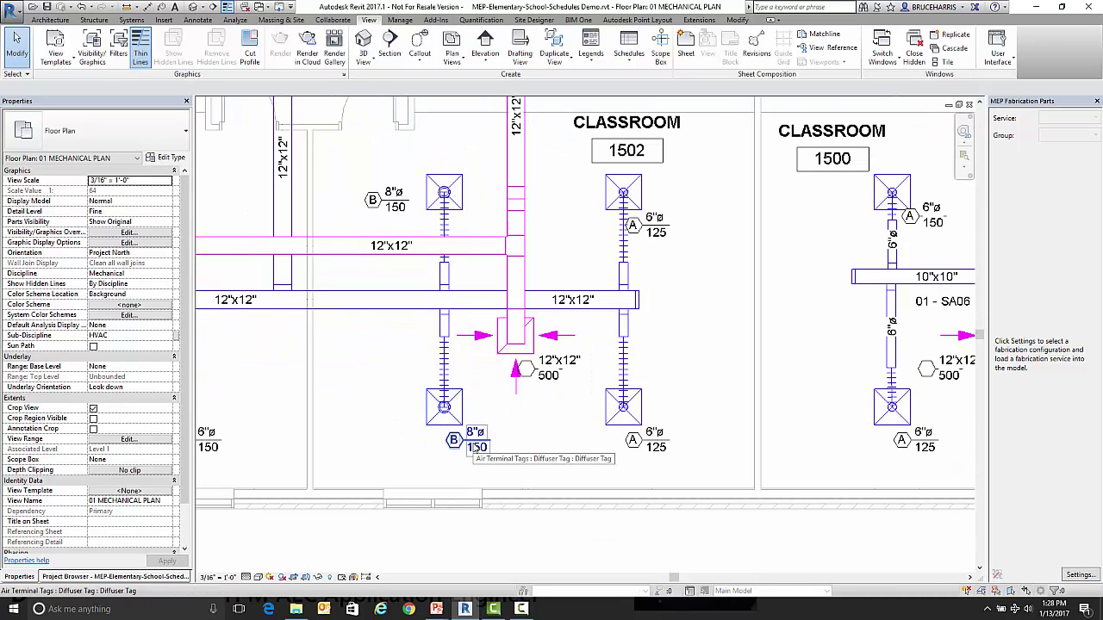